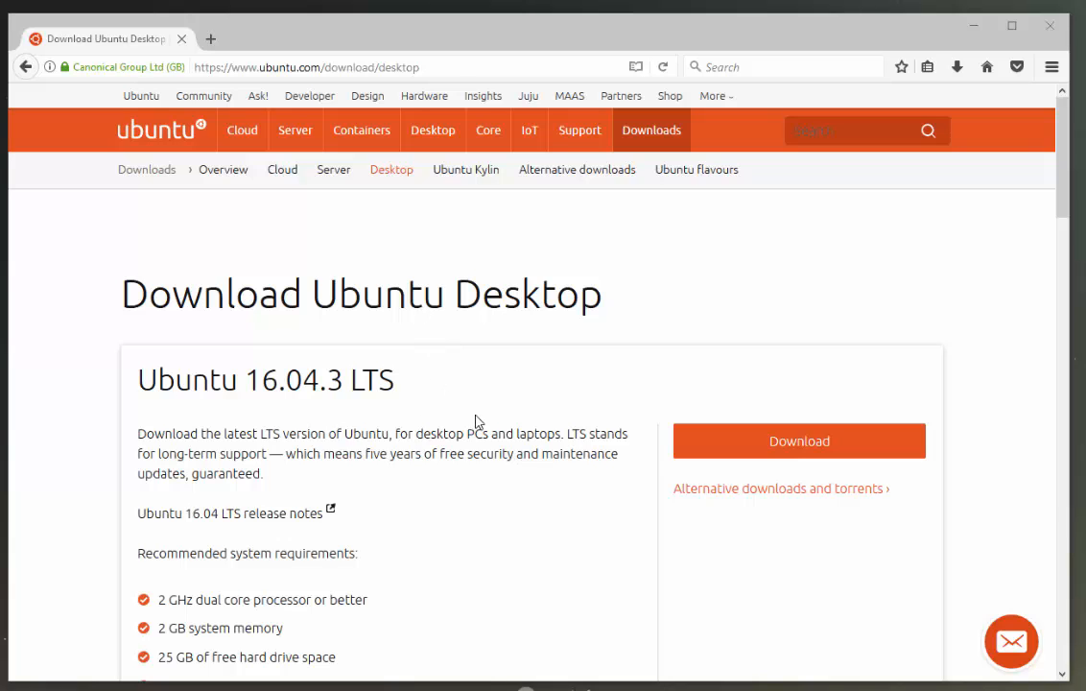
- Download the Ubuntu 16.04.3 LTS desktop ISO without contributing and save the file
left_click(767, 444)
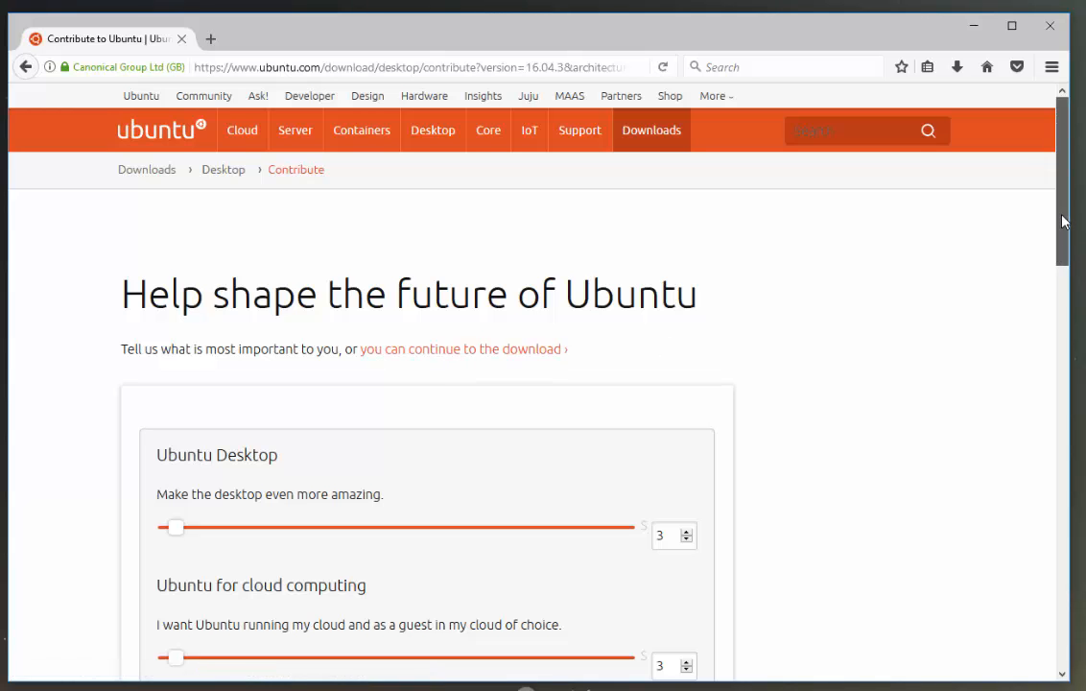
left_click_drag(1063, 222, 1051, 503)
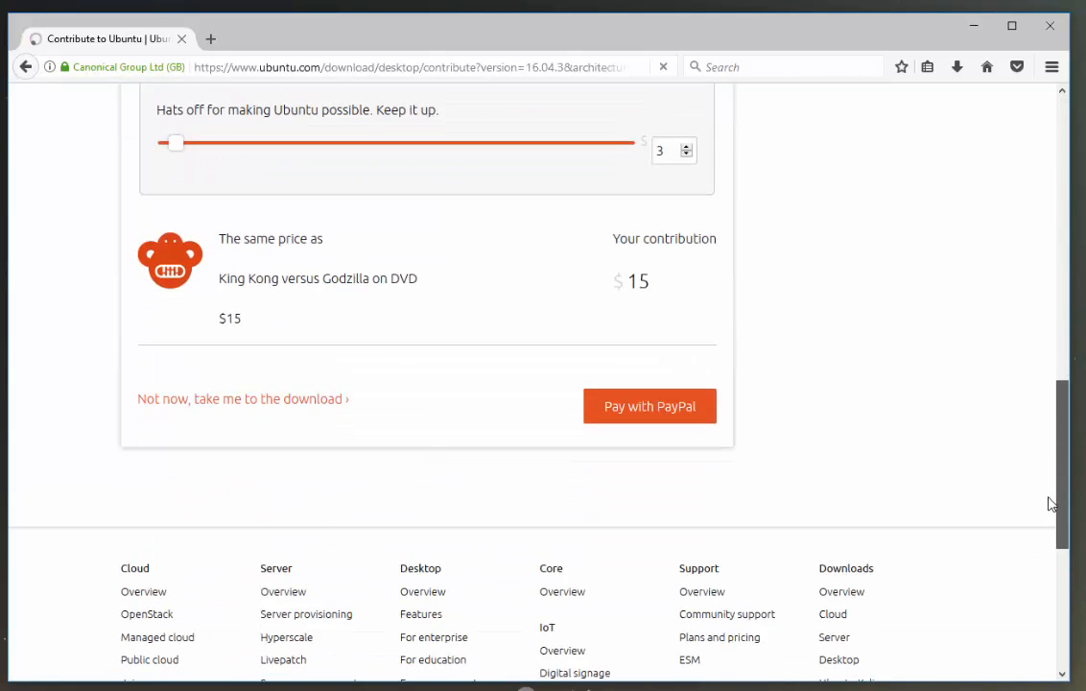
left_click(242, 401)
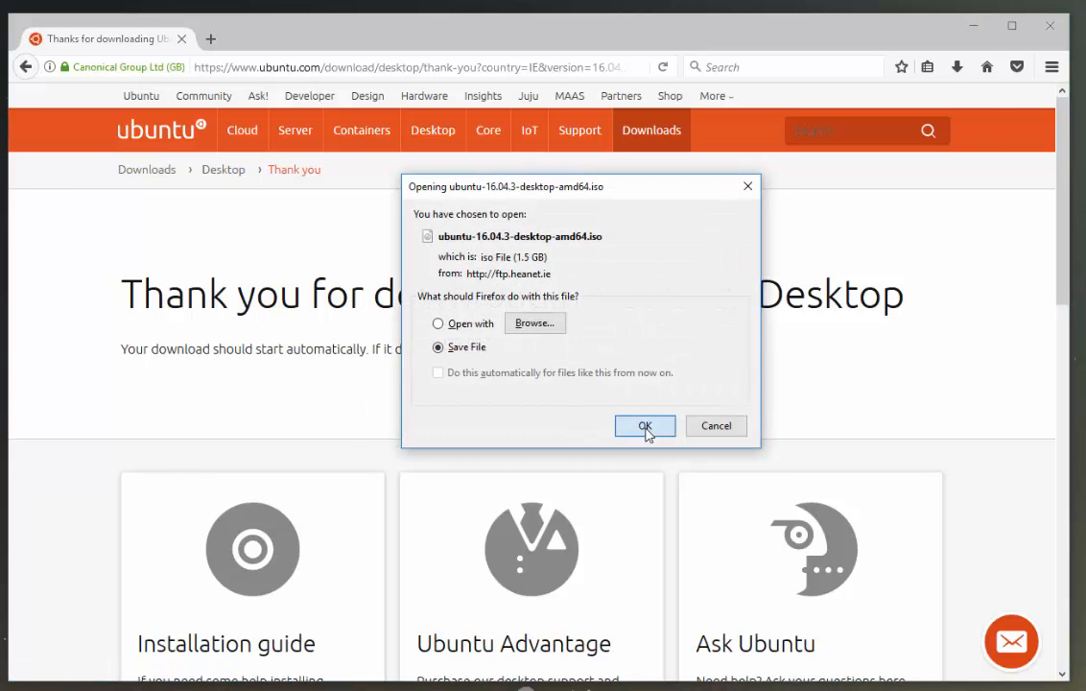
left_click(647, 428)
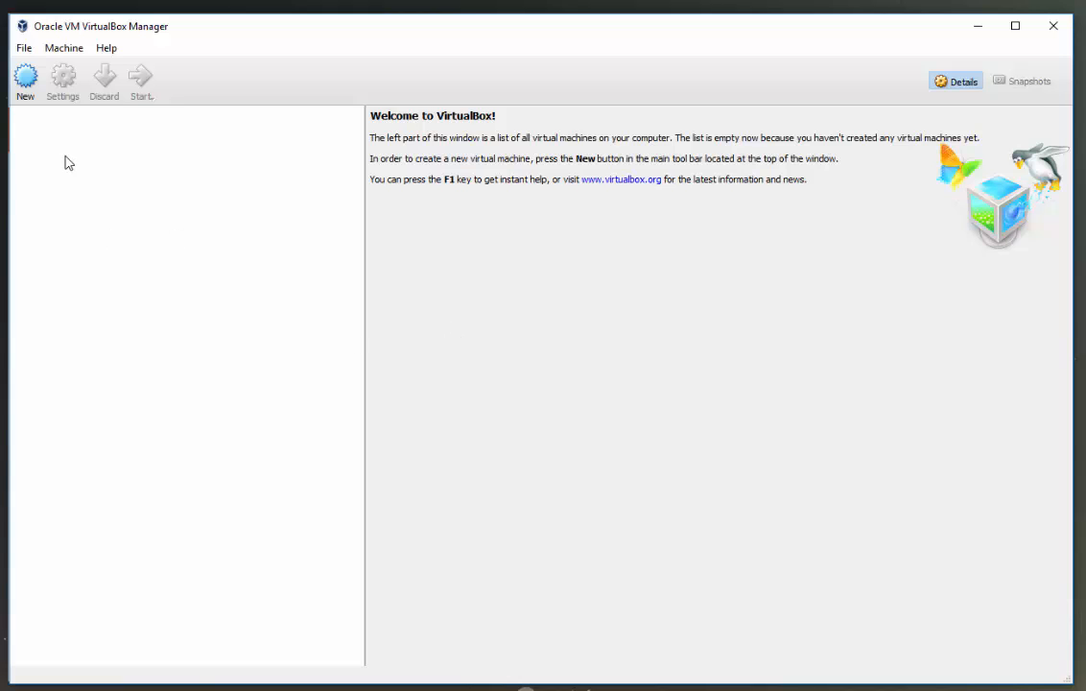
- In VirtualBox, start a new virtual machine named Ubuntu, type Linux, version Ubuntu (64-bit), with 2048 MB of memory
left_click(34, 96)
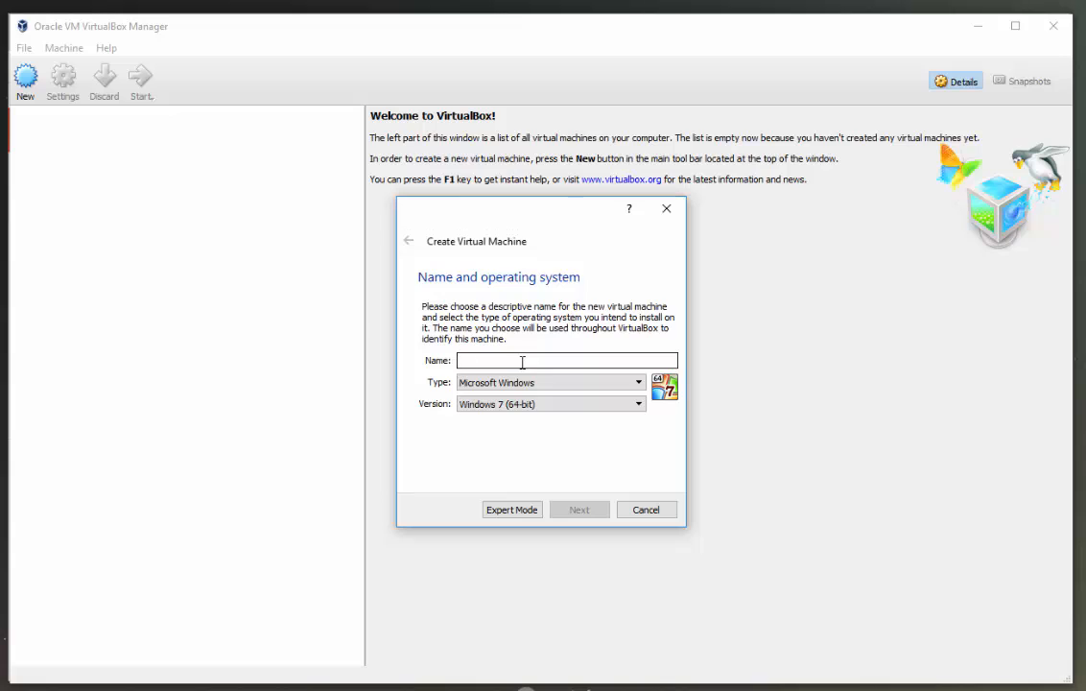
type("Ubuntu")
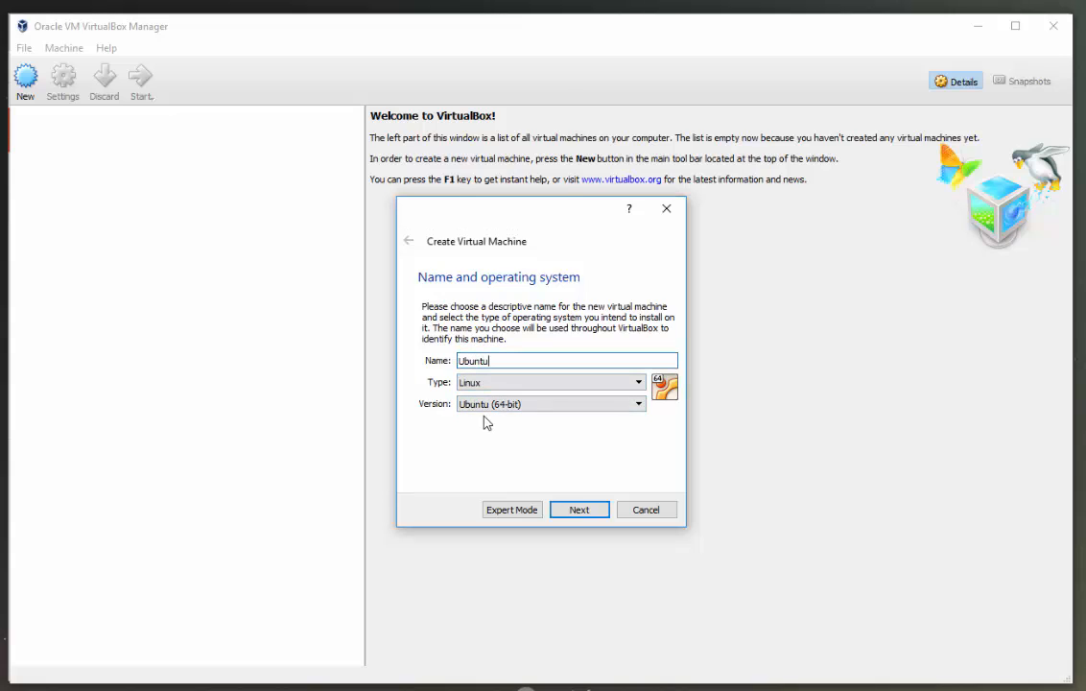
left_click(583, 509)
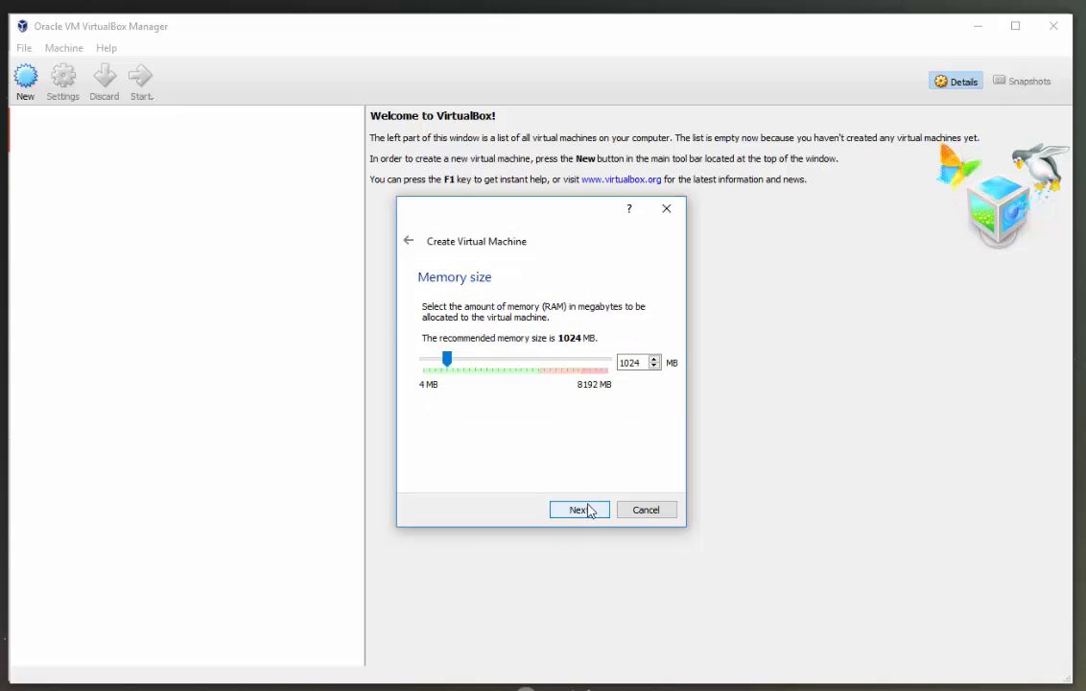
left_click_drag(642, 362, 565, 364)
type("2048")
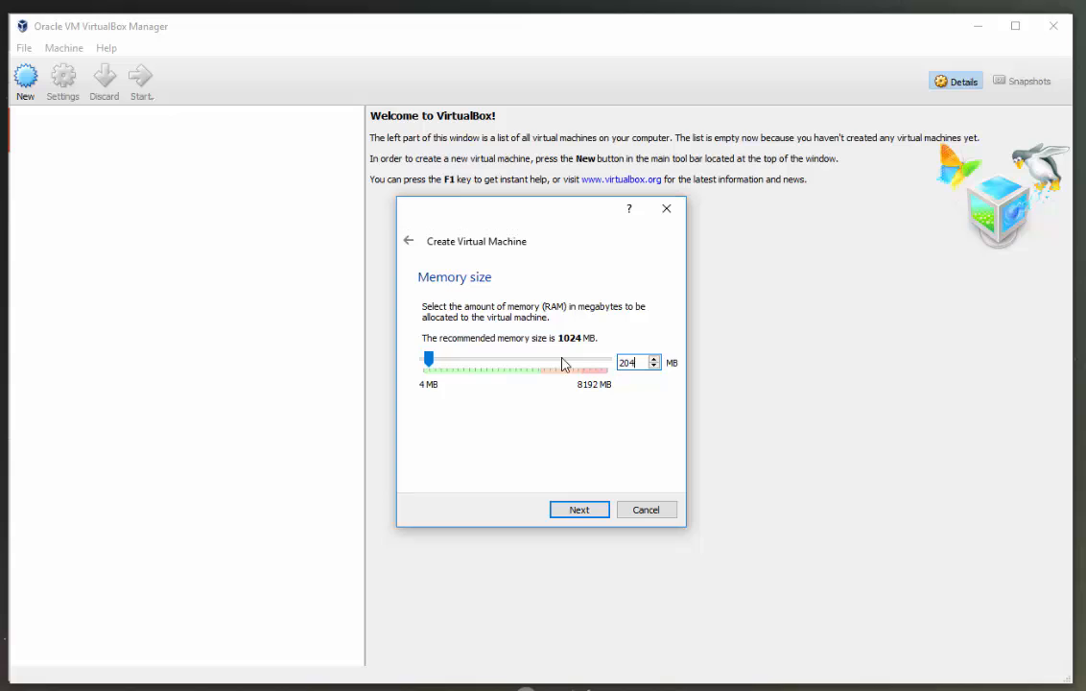
left_click(592, 513)
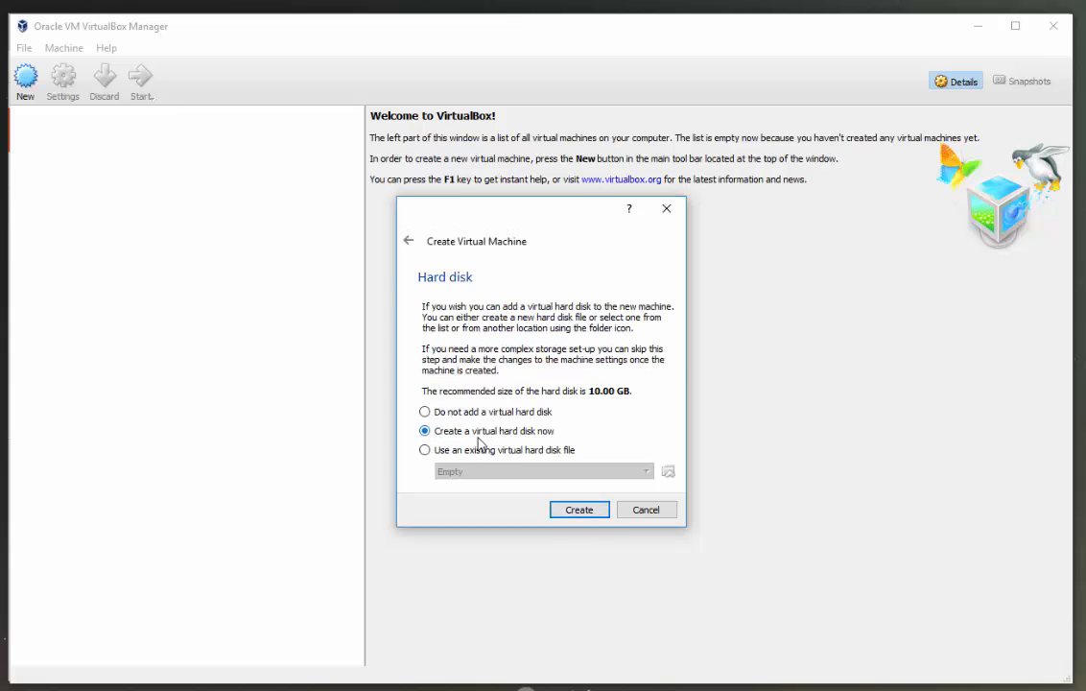
- Create a dynamically allocated VDI virtual hard disk named MyUbuntu with a size of 25 GB
left_click(581, 509)
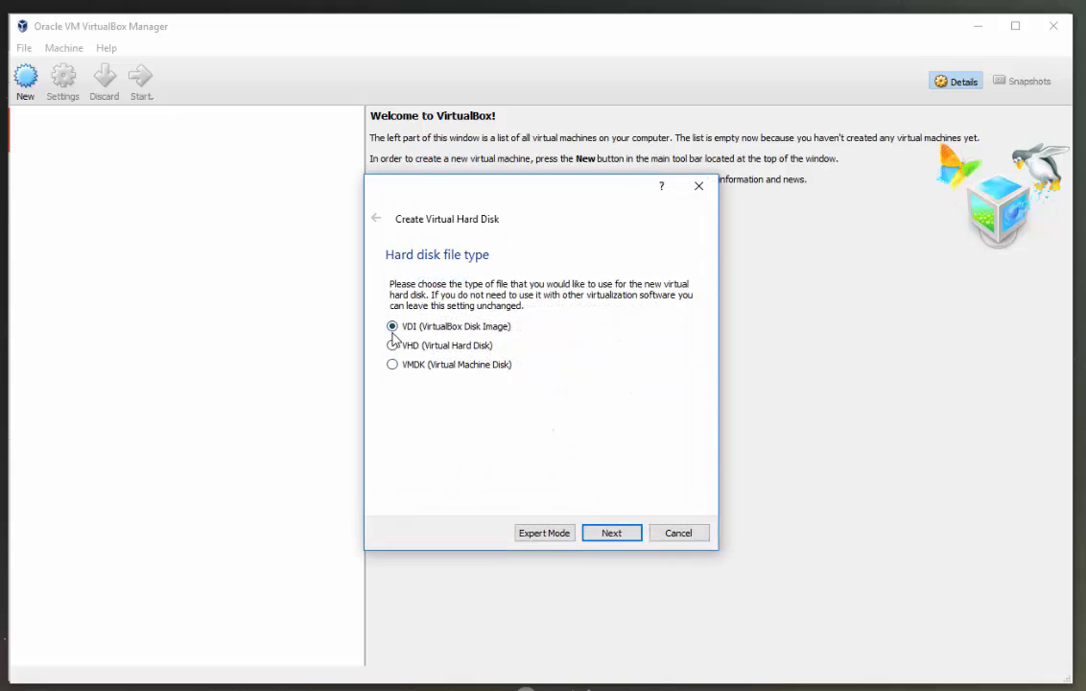
left_click(614, 532)
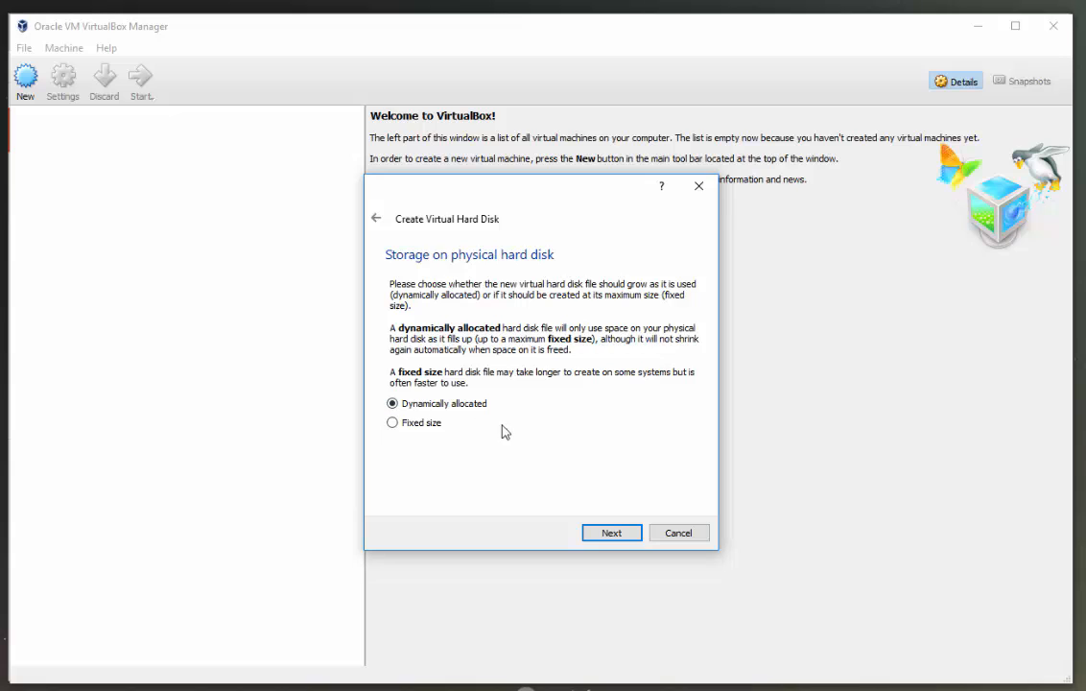
left_click(618, 538)
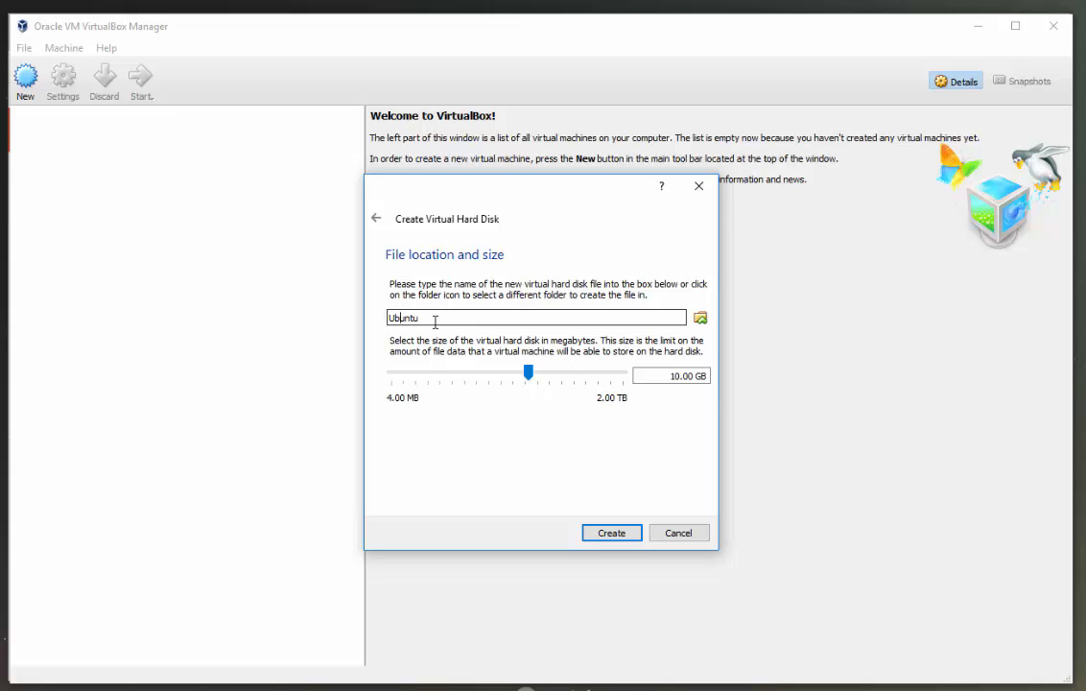
type("My")
left_click(673, 376)
key("BackSpace")
key("BackSpace")
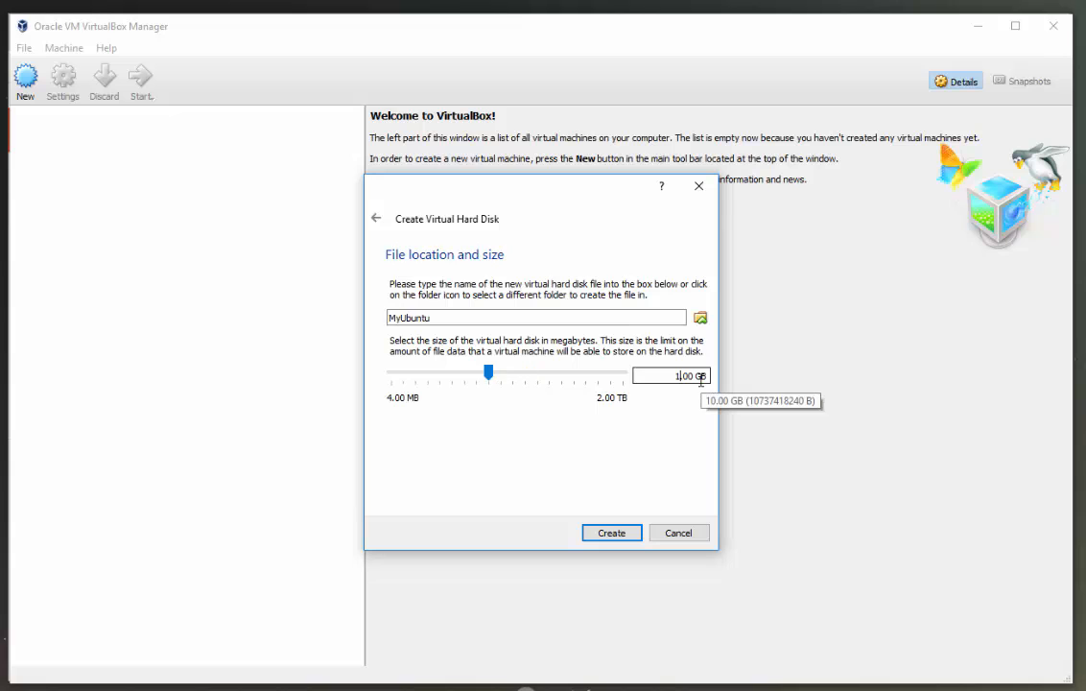
type("25")
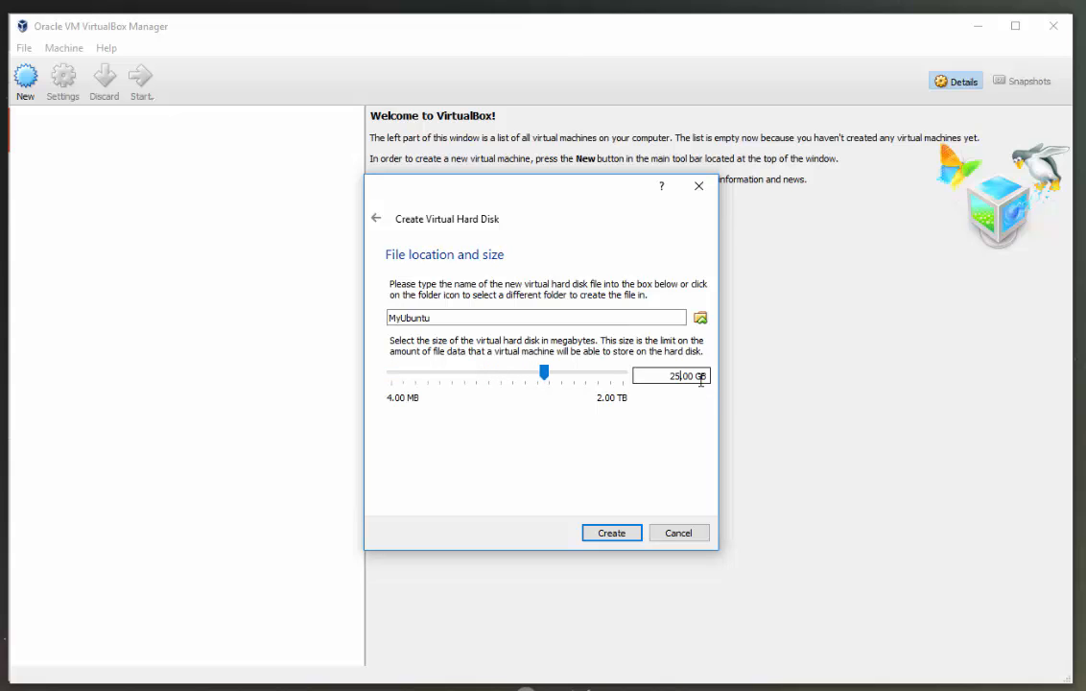
left_click(618, 535)
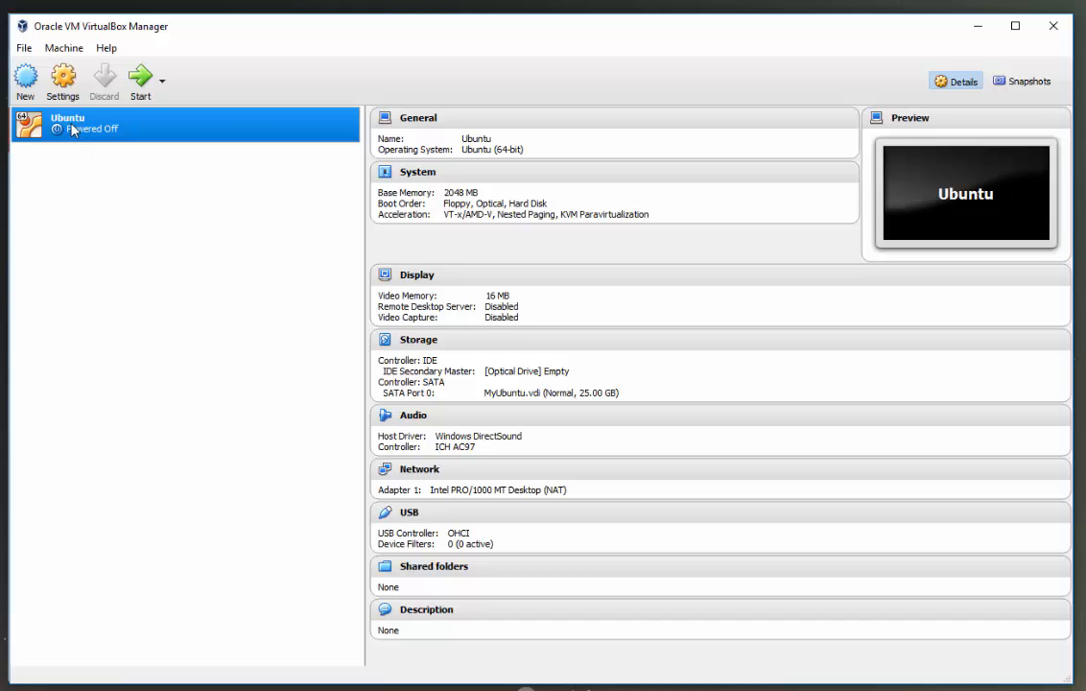
- Attach ubuntu-16.04.3-desktop-amd64 from Downloads to the Ubuntu machine's empty IDE optical drive and save the settings
left_click(57, 84)
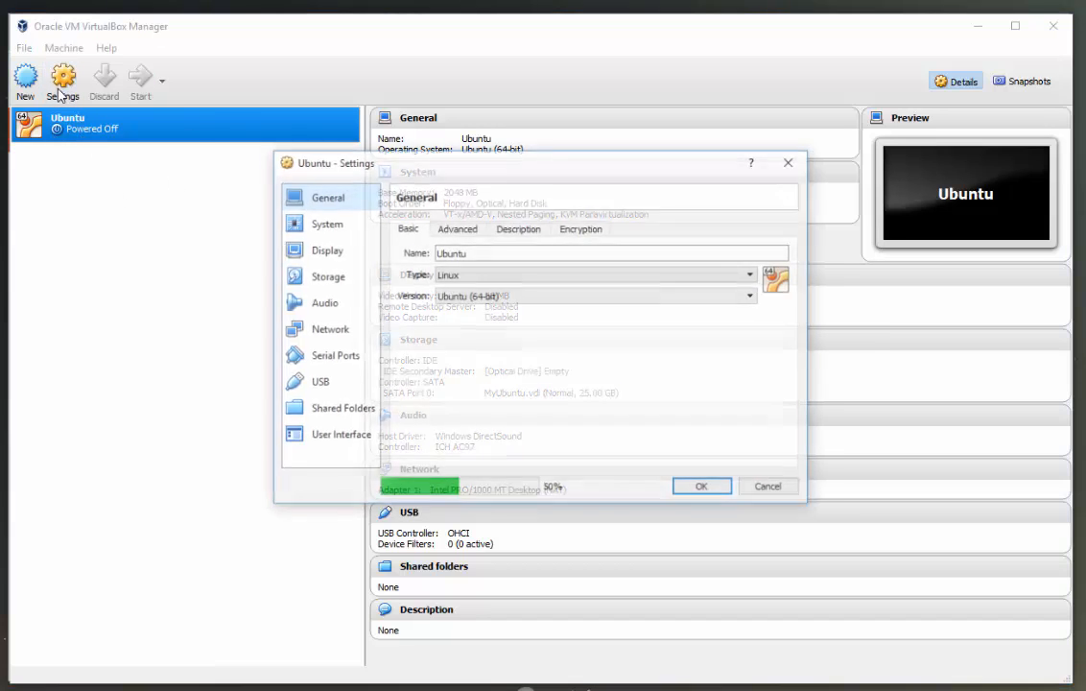
left_click(327, 278)
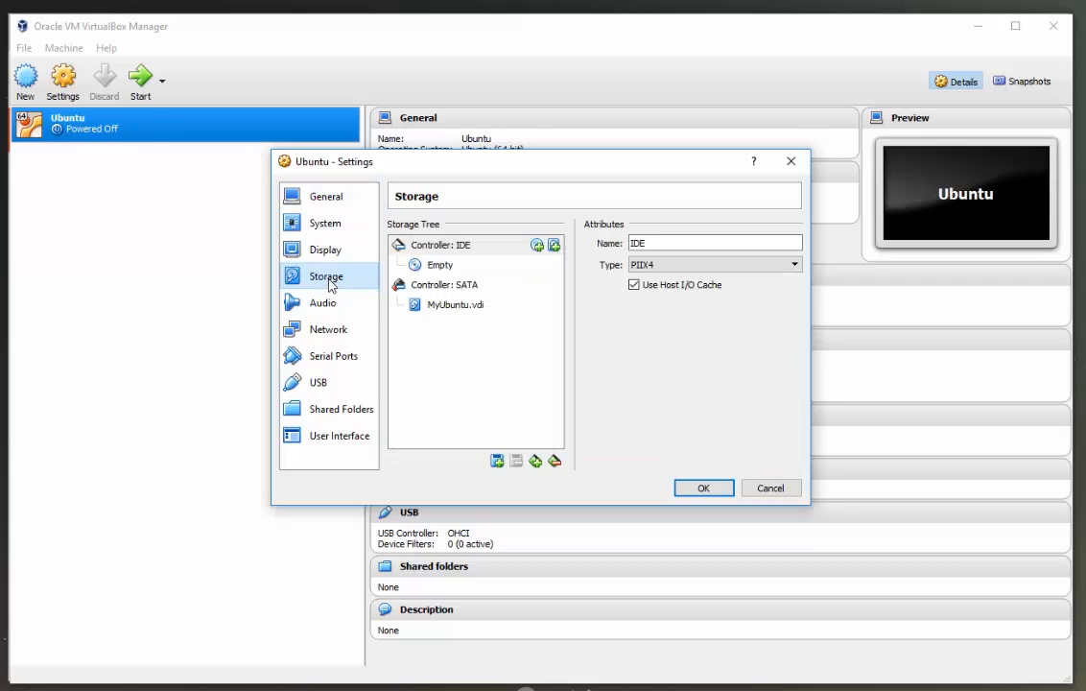
left_click(440, 268)
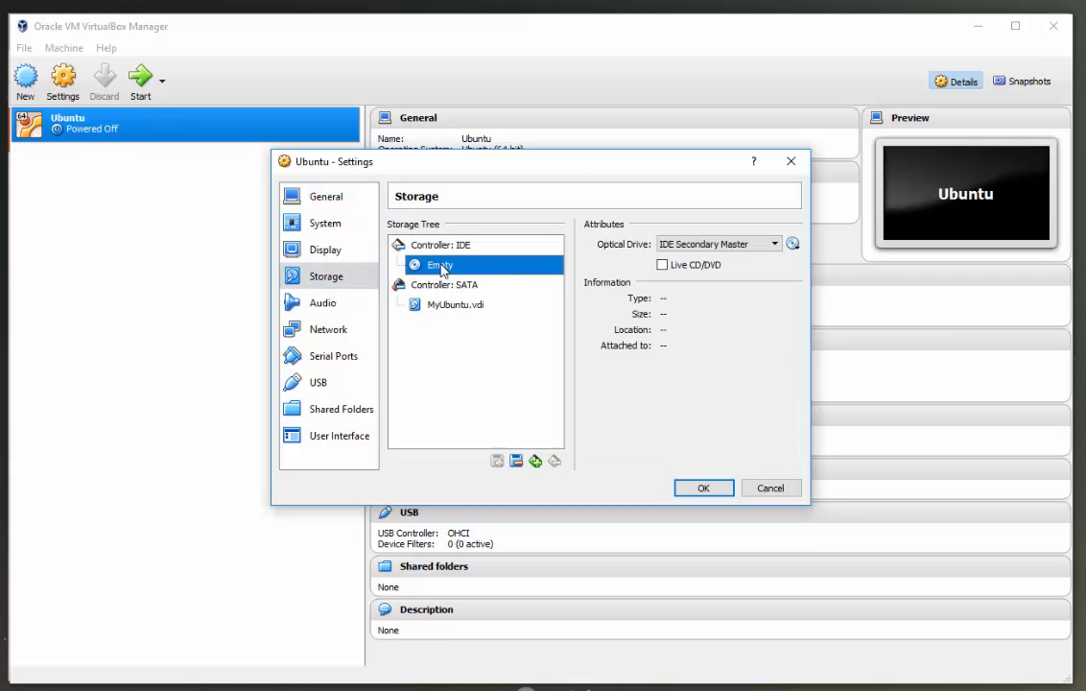
left_click(794, 246)
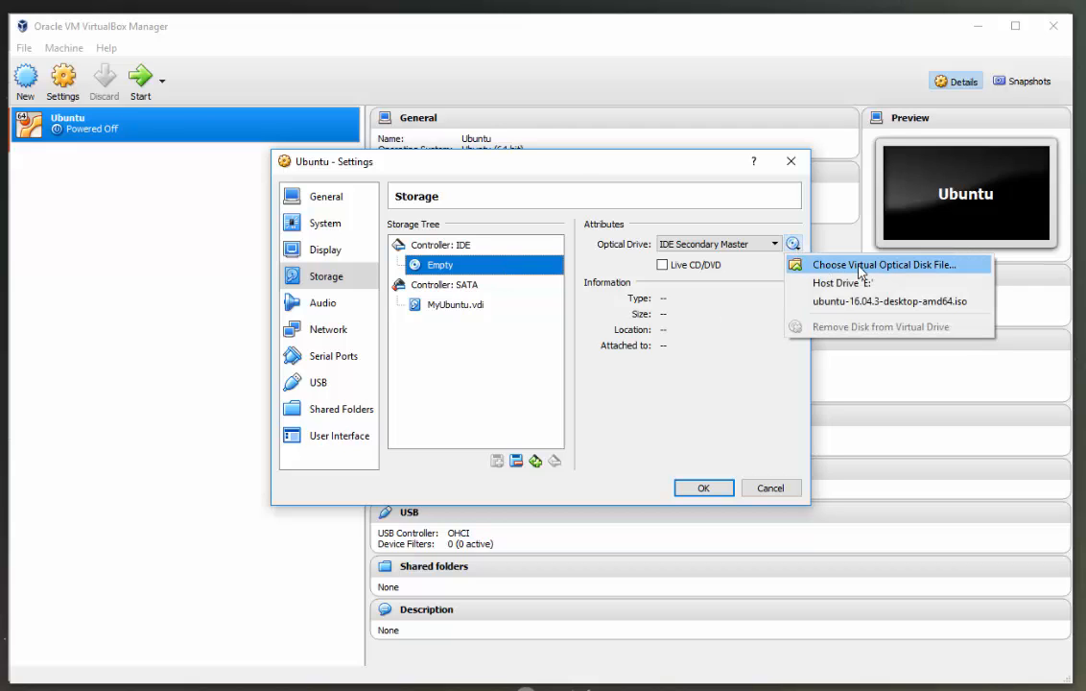
left_click(914, 270)
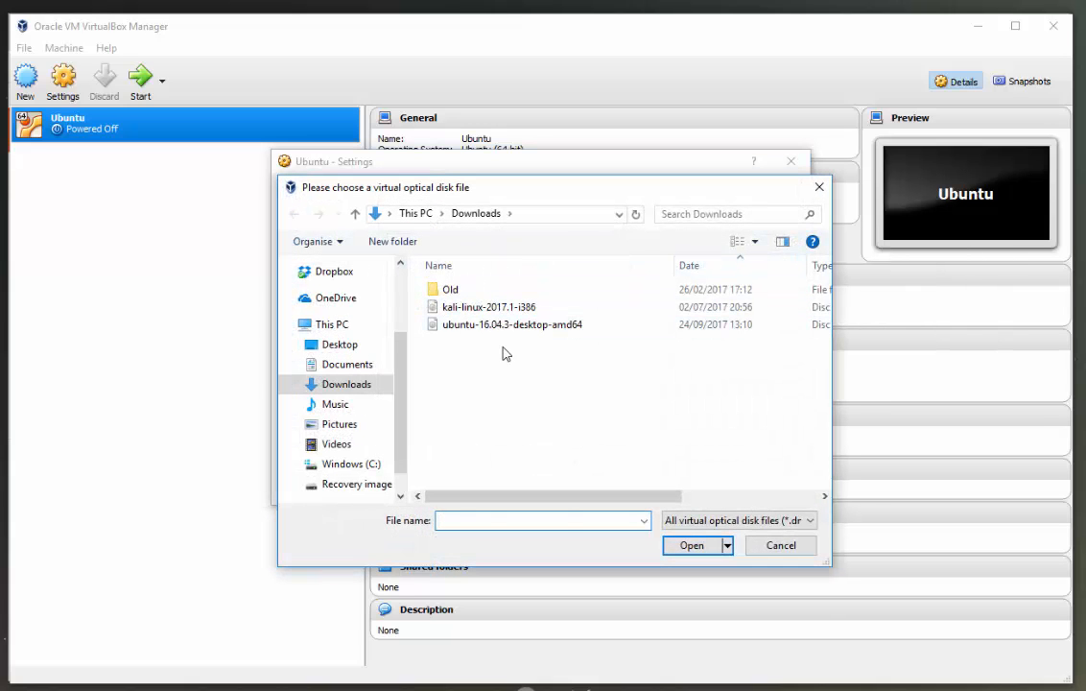
left_click(503, 326)
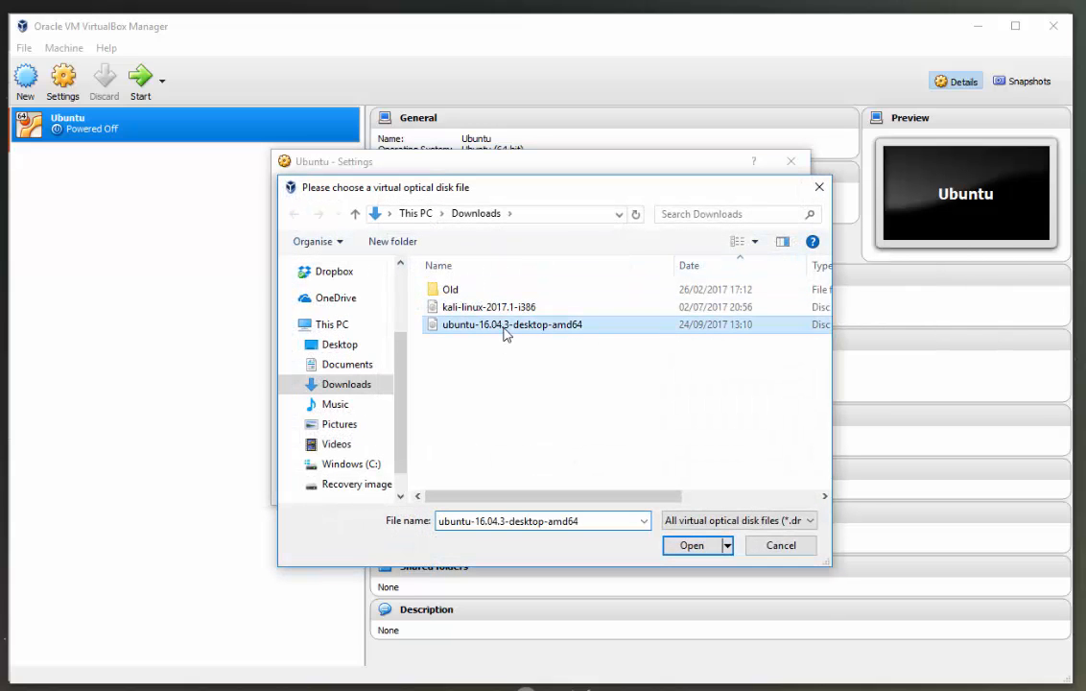
left_click(687, 546)
left_click(702, 488)
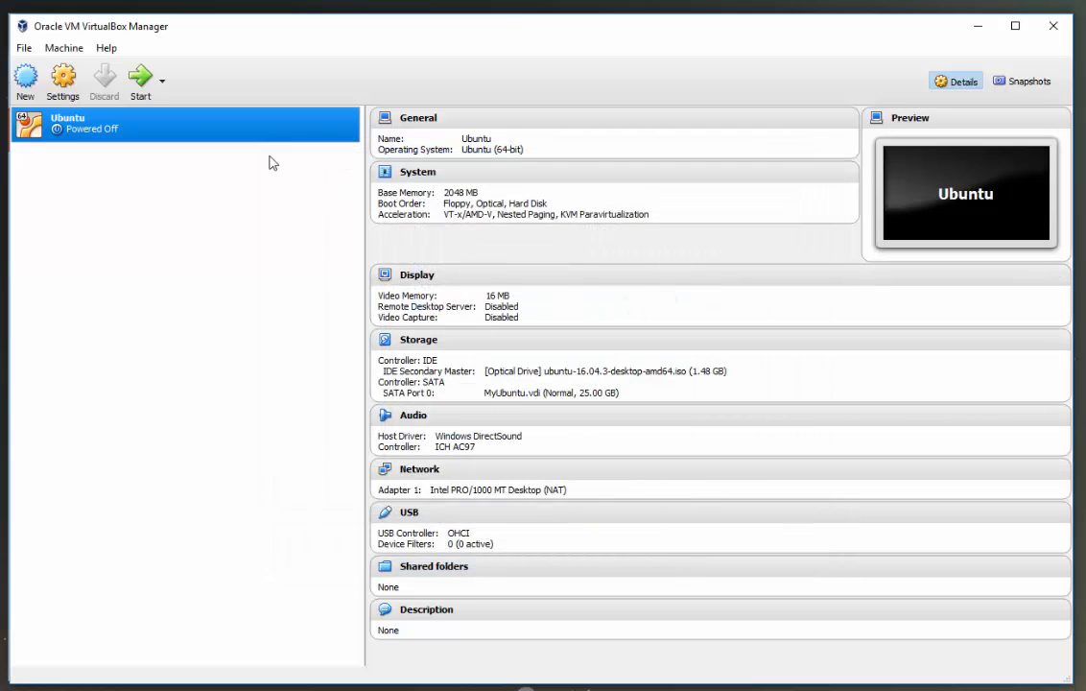
- Start the Ubuntu machine and begin installing Ubuntu with update downloads and third-party software enabled
left_click(140, 77)
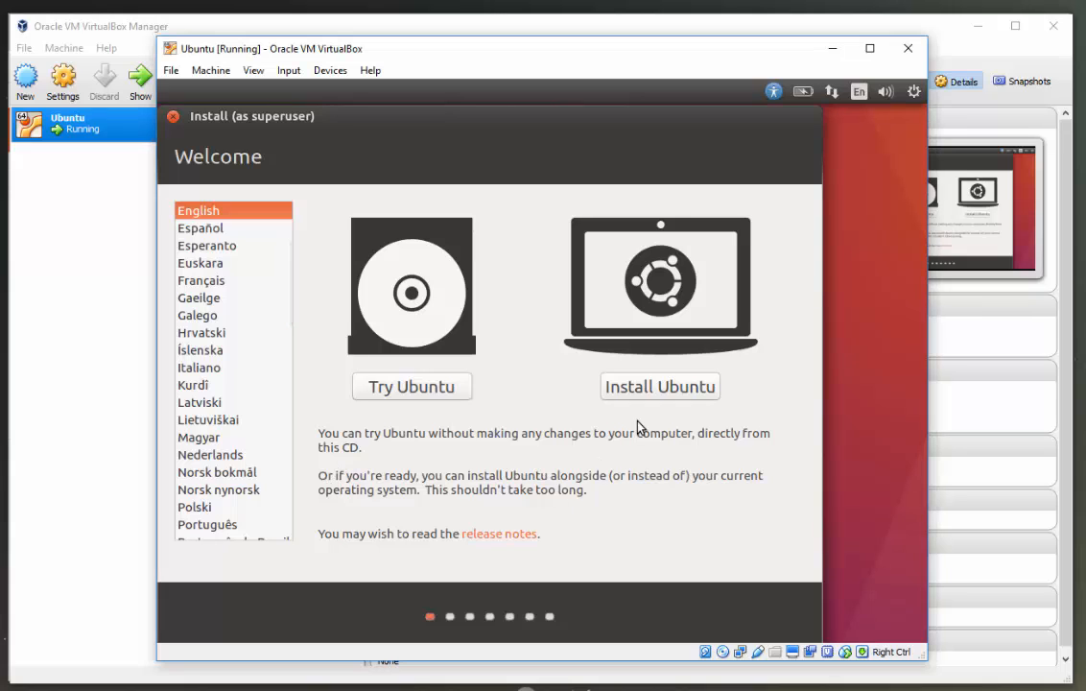
left_click(650, 396)
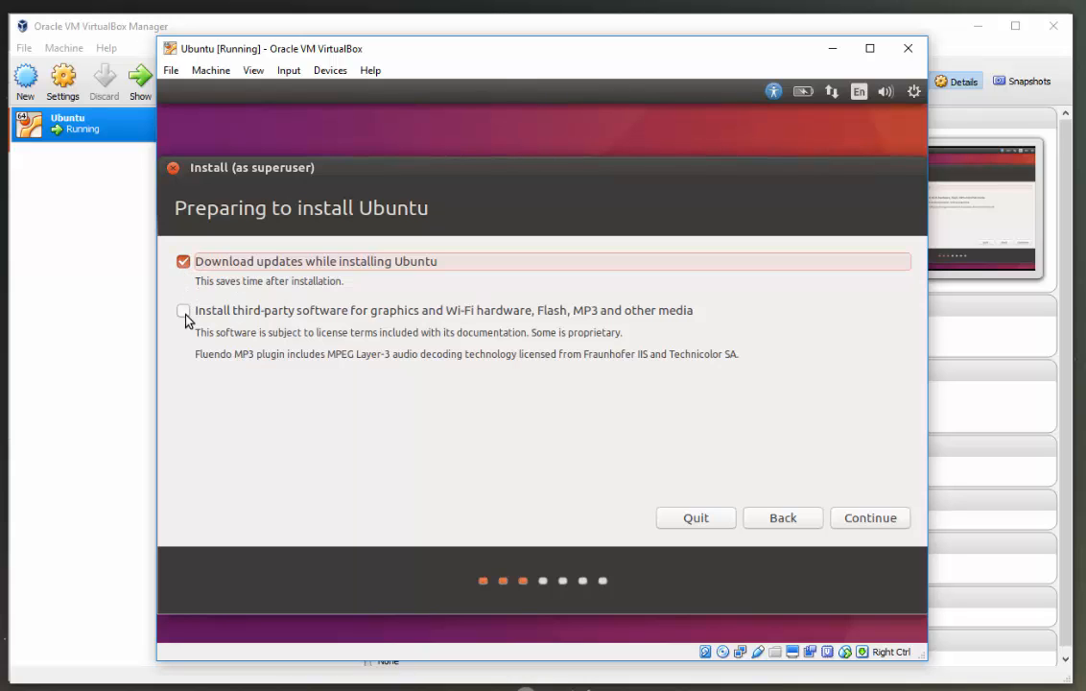
left_click(185, 313)
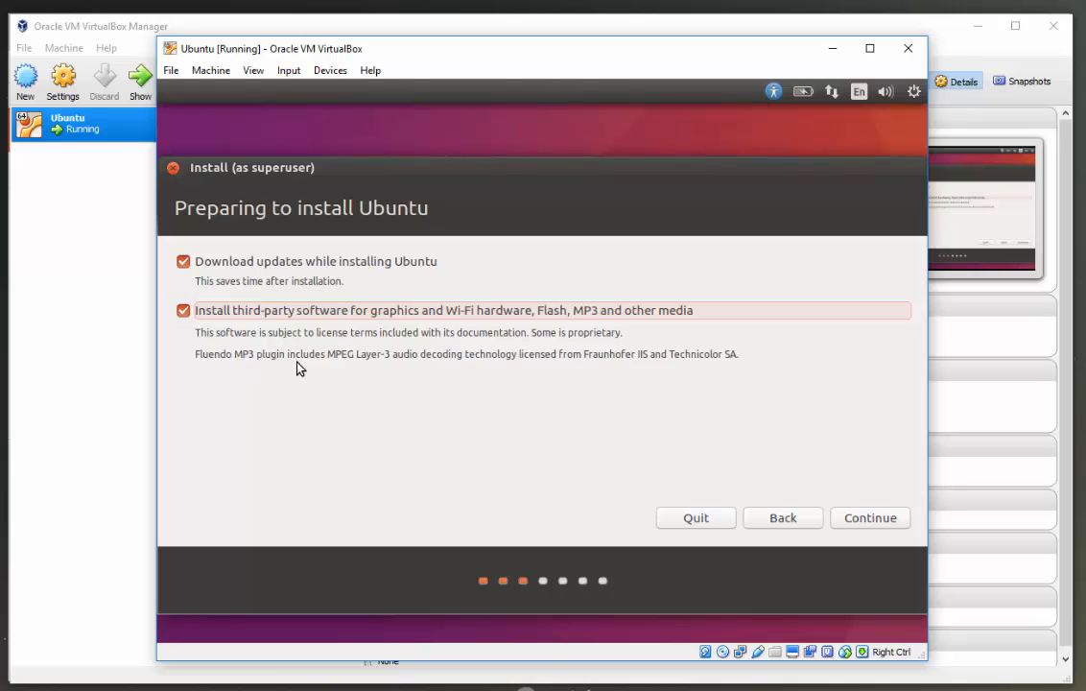
left_click(870, 518)
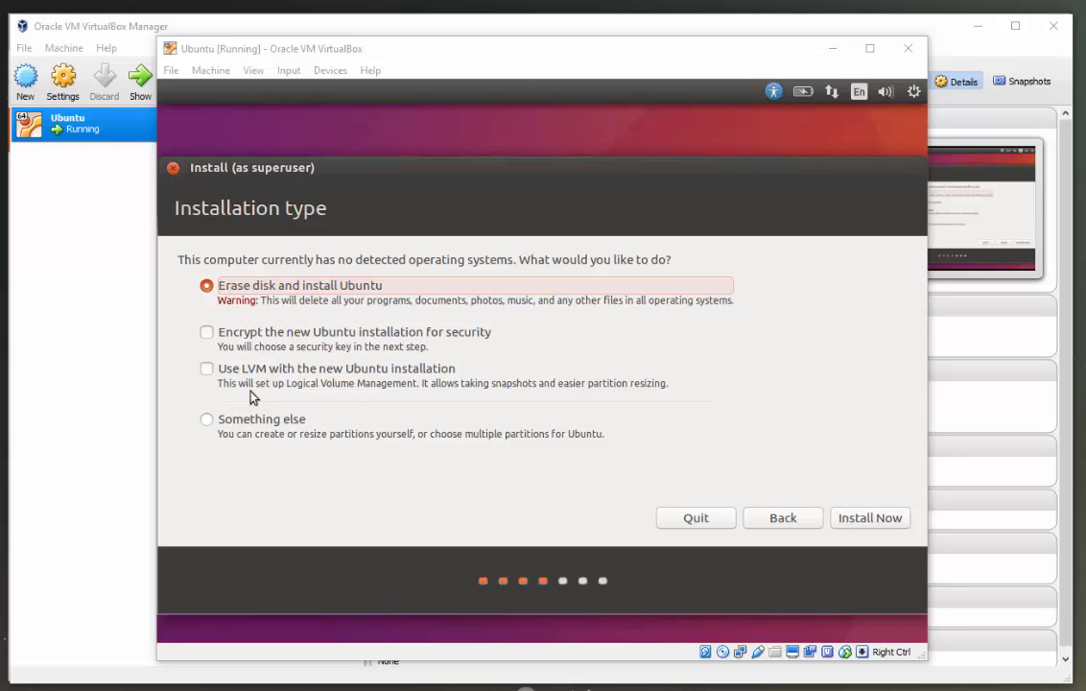
- Confirm erasing the disk to install Ubuntu, accepting Dublin as the location and Irish as the keyboard layout
left_click(882, 521)
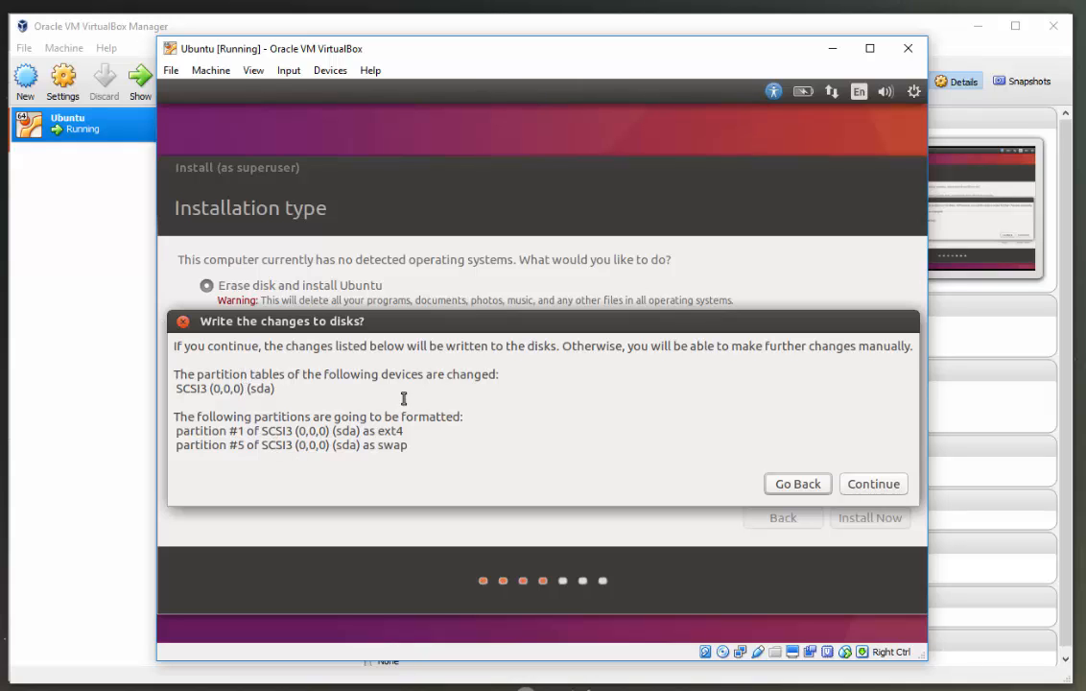
left_click(873, 484)
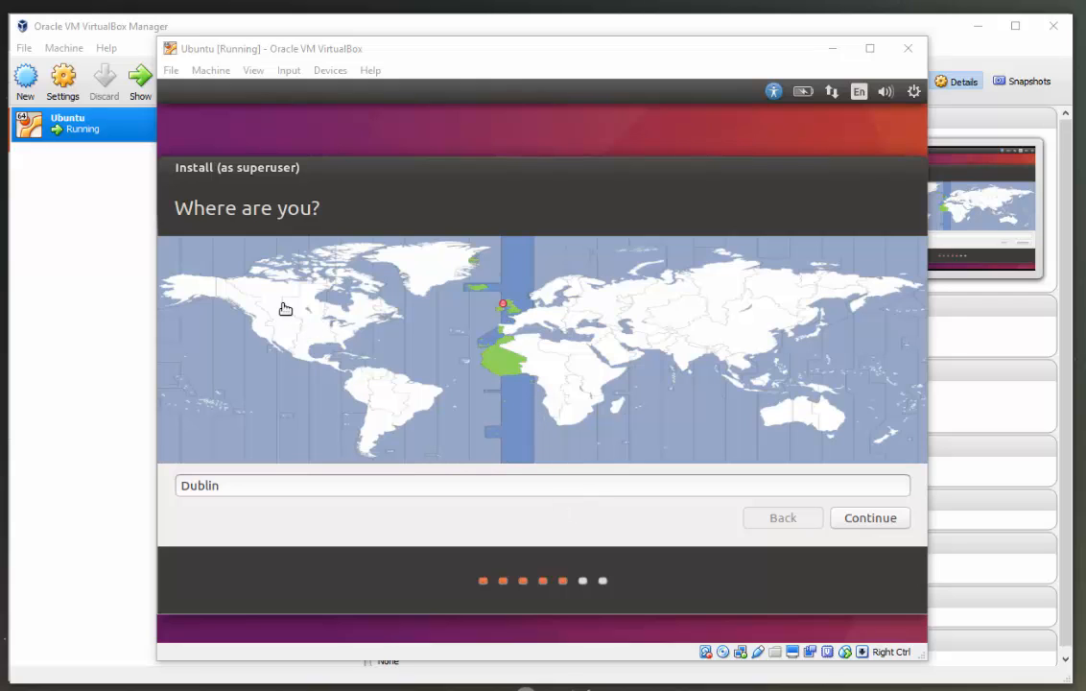
left_click(875, 520)
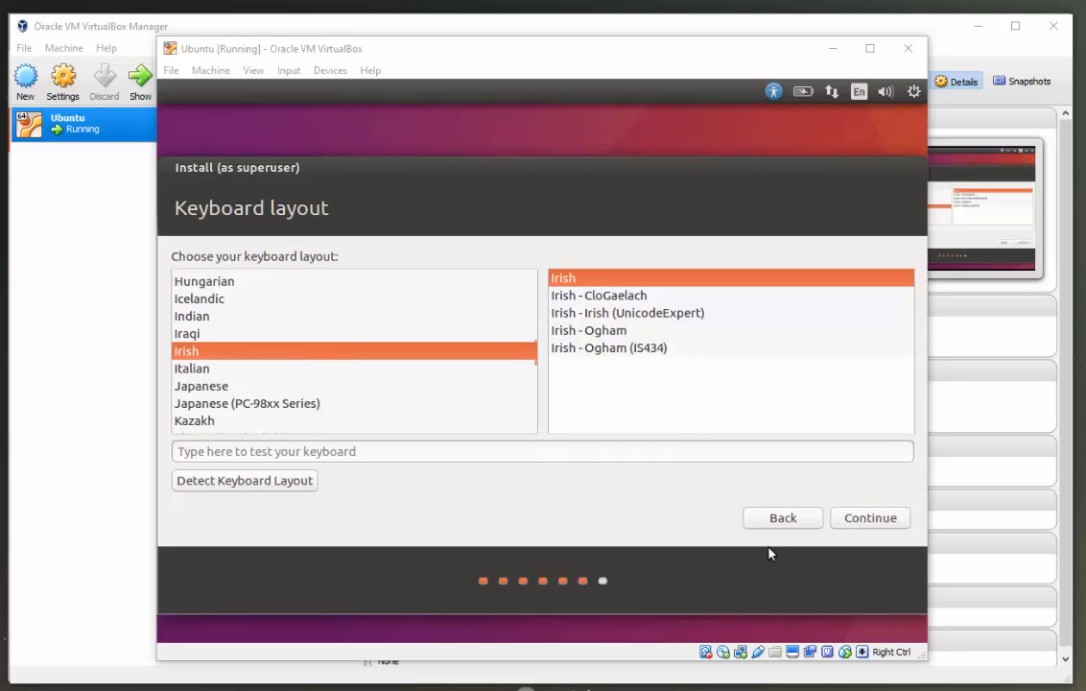
left_click(873, 519)
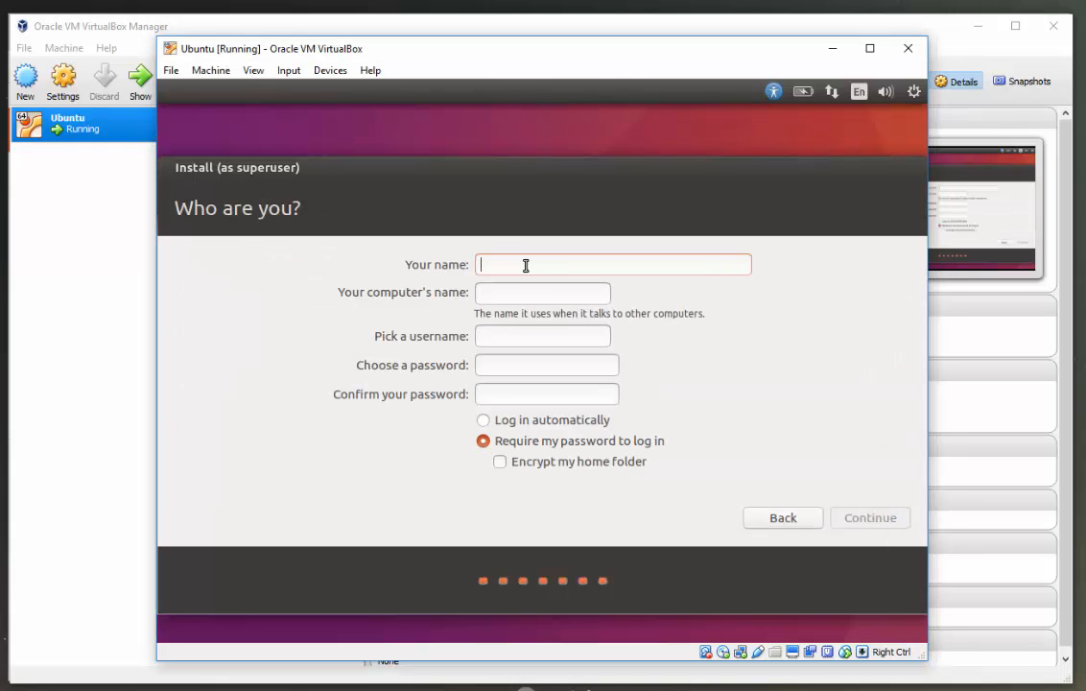
- Enter the user's name, set and confirm the account password, and proceed with the installation with password login required
type("Darre")
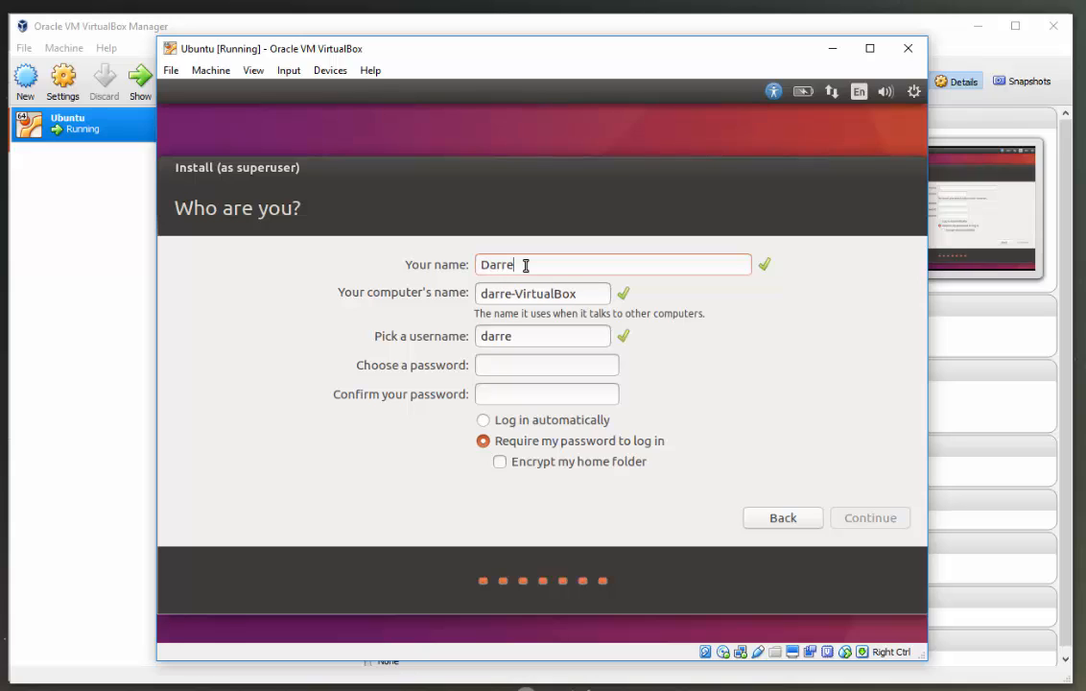
type("n")
left_click(497, 369)
type("••••")
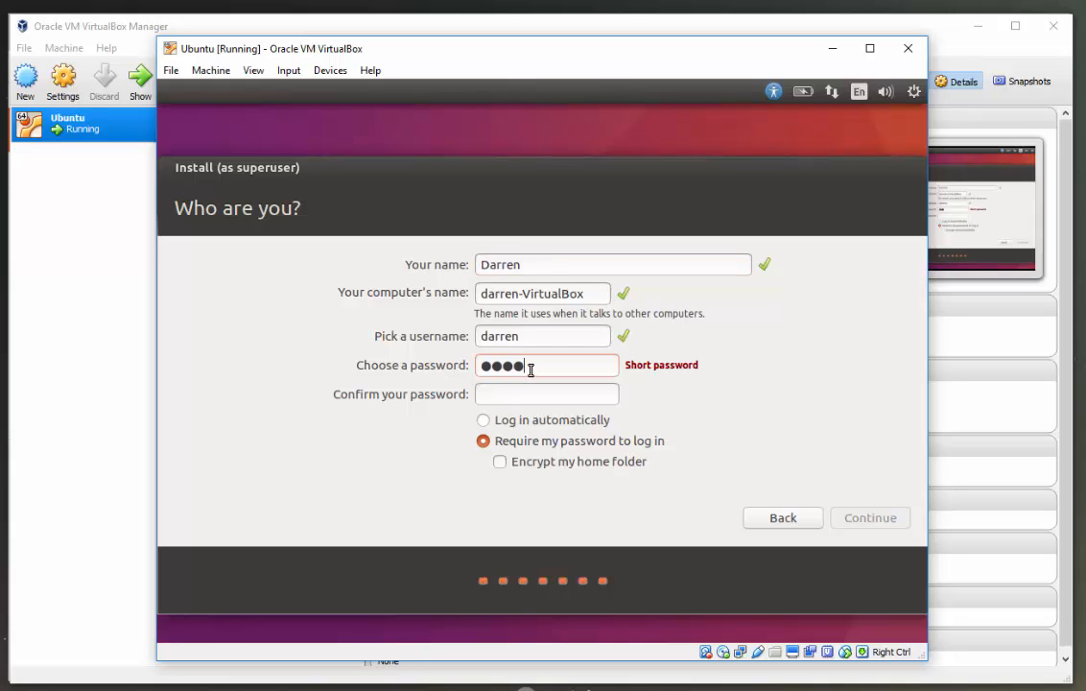
key("BackSpace")
key("BackSpace")
key("BackSpace")
type("••••••••••")
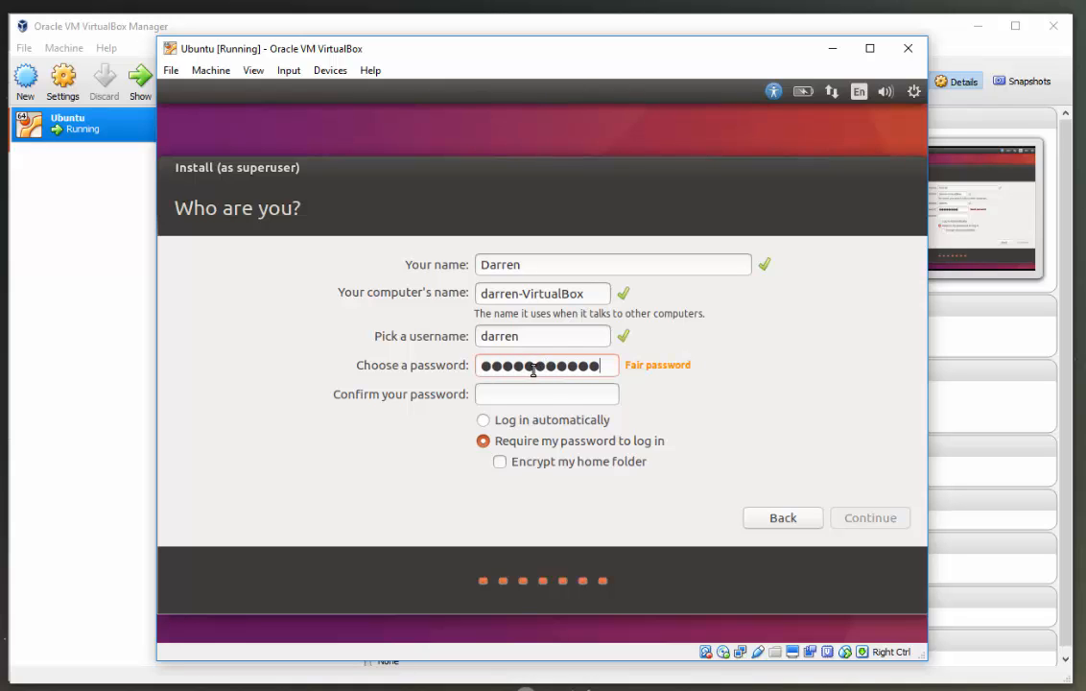
type("•••••••••••")
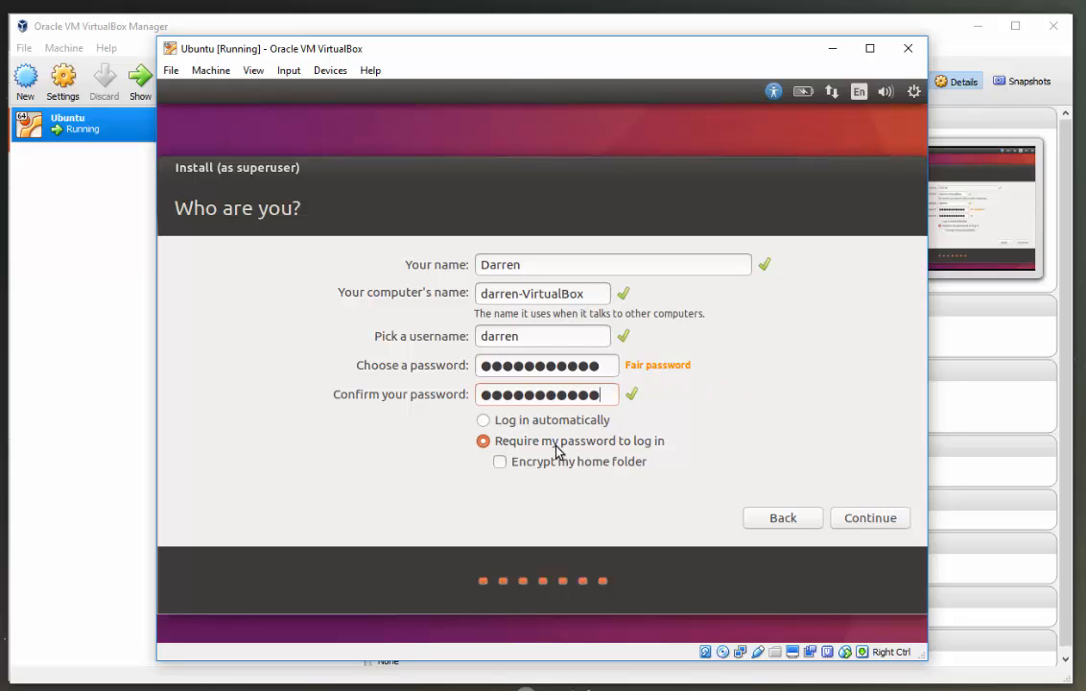
left_click(889, 519)
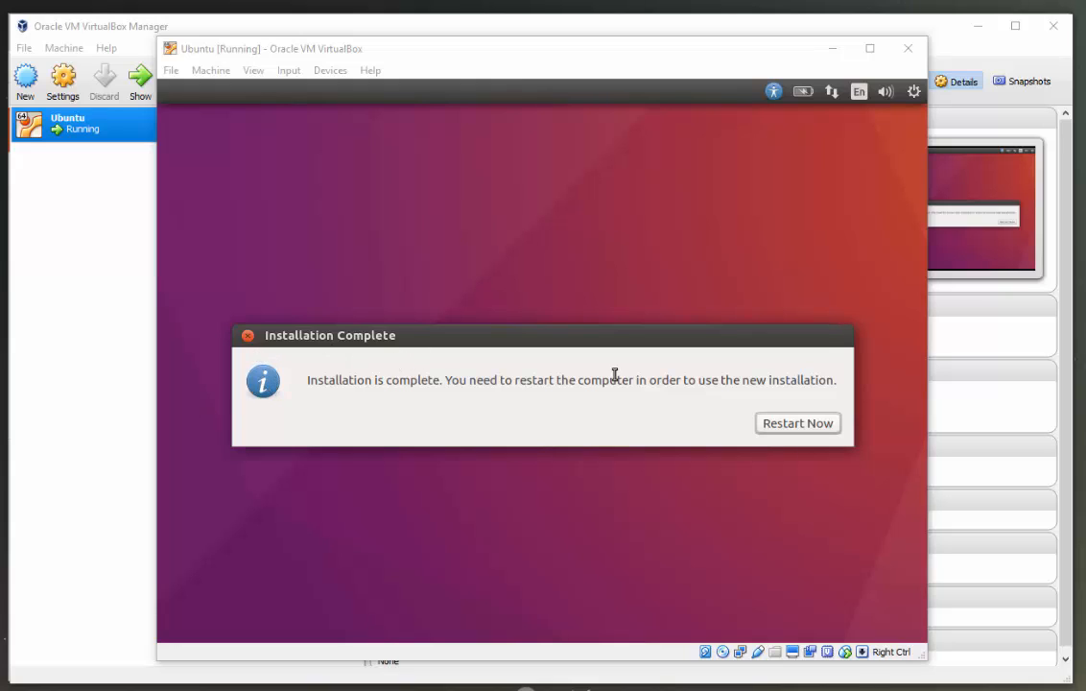
- Restart the machine to finish the installation and check the IDE optical drive in Ubuntu's storage settings for the installation medium
left_click(788, 432)
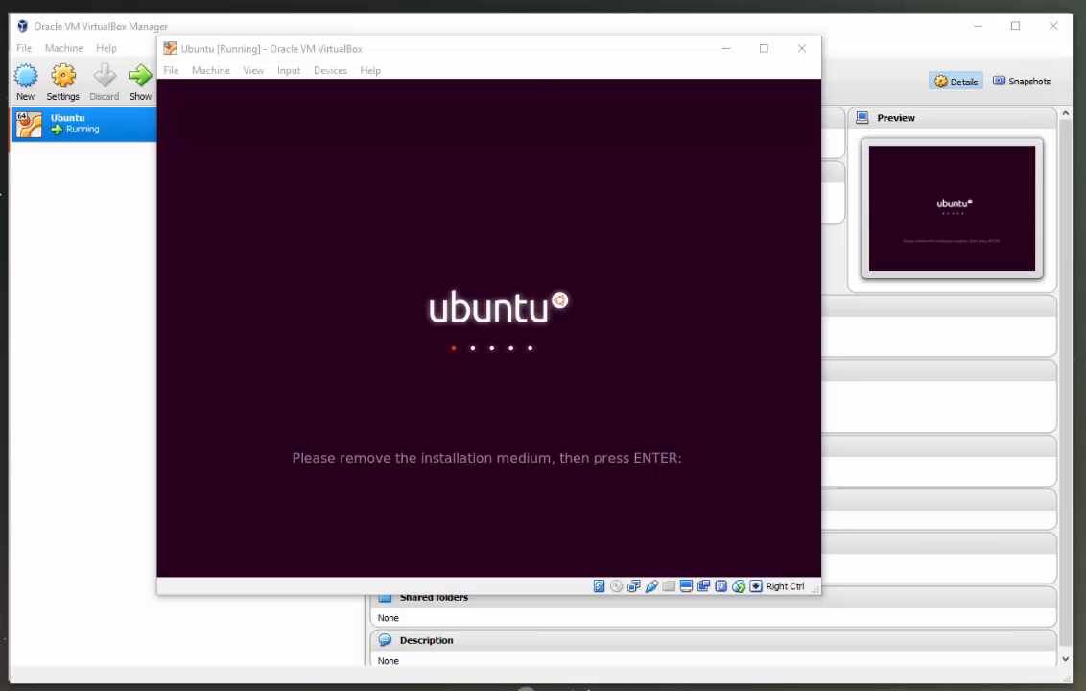
left_click(69, 129)
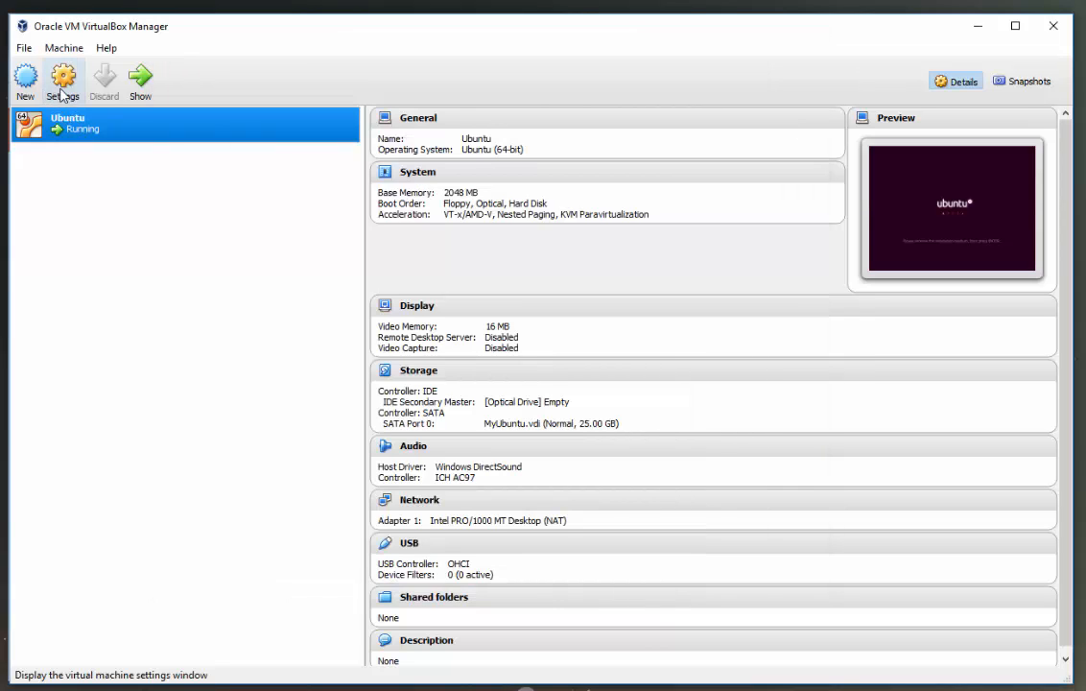
left_click(60, 91)
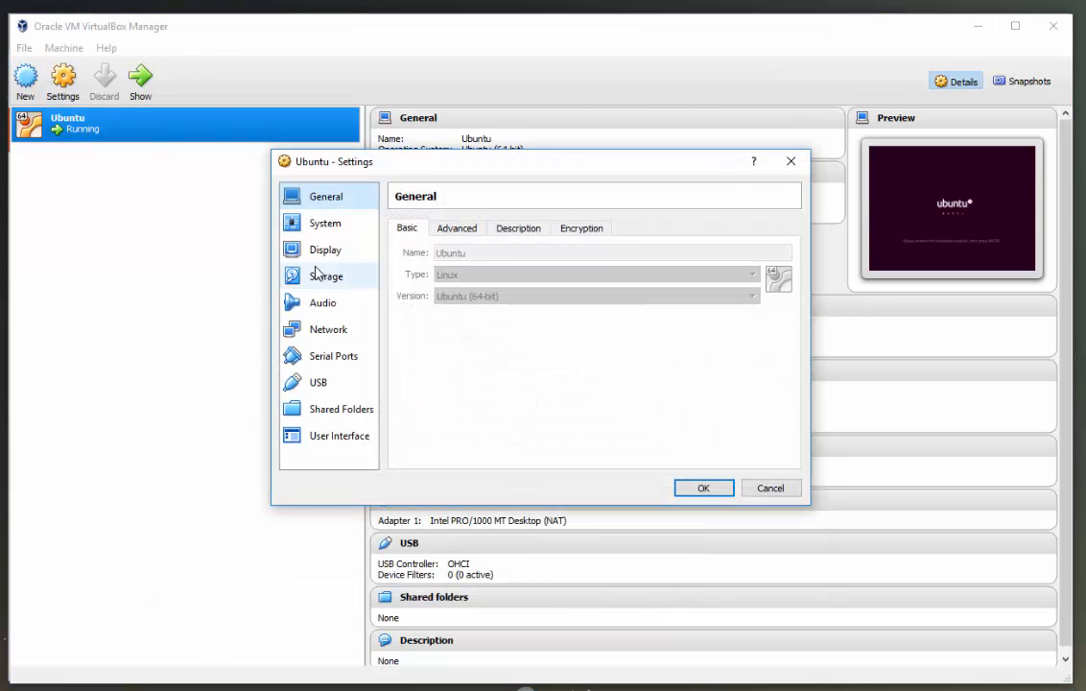
left_click(318, 278)
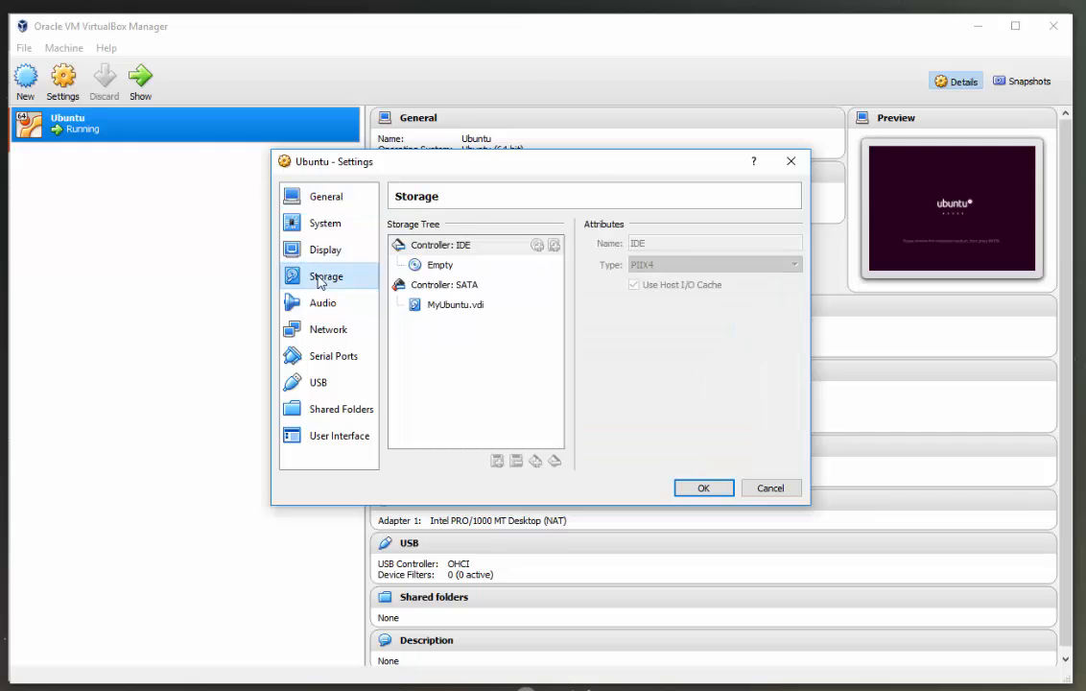
left_click(444, 267)
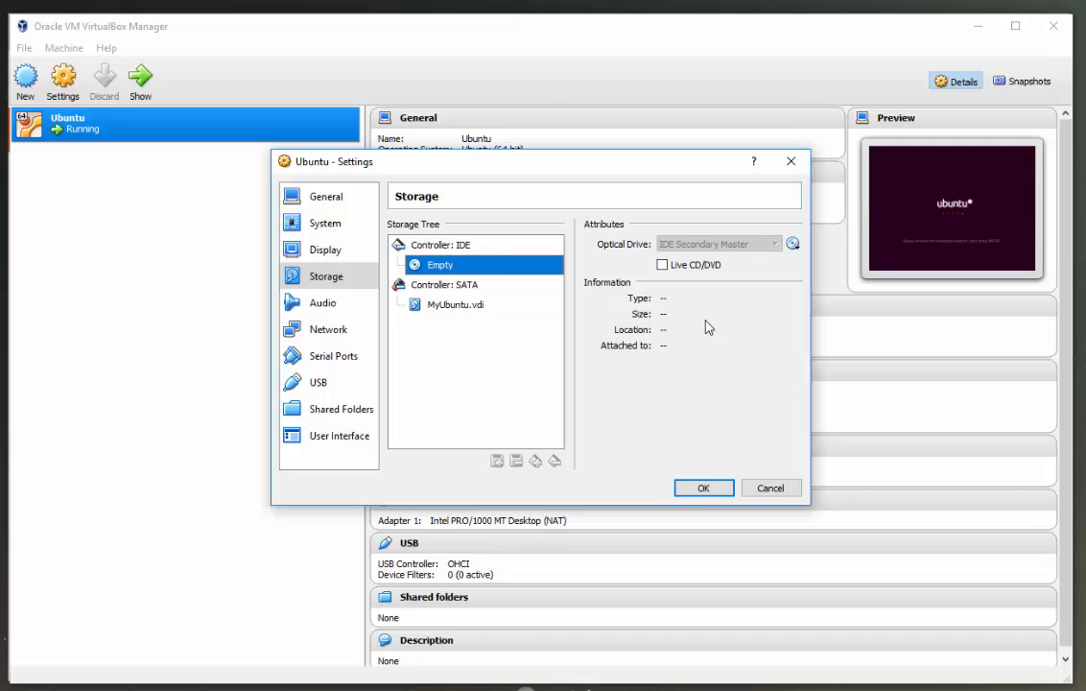
left_click(703, 489)
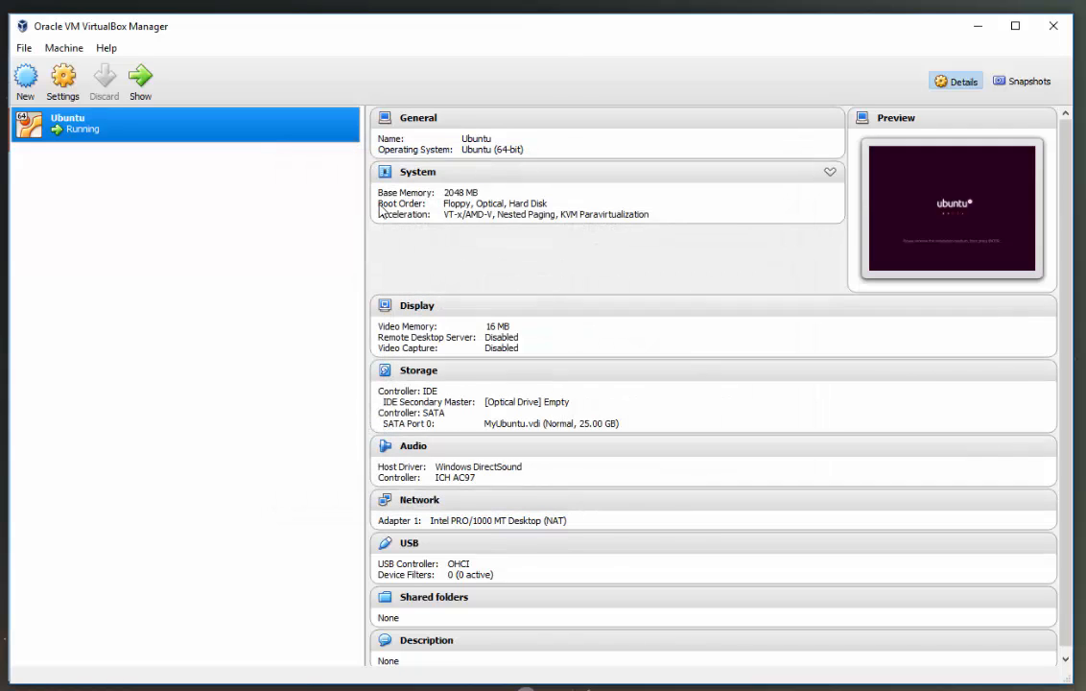
- Return to the running Ubuntu machine's window and continue the restart past the request to remove the installation medium
left_click(748, 690)
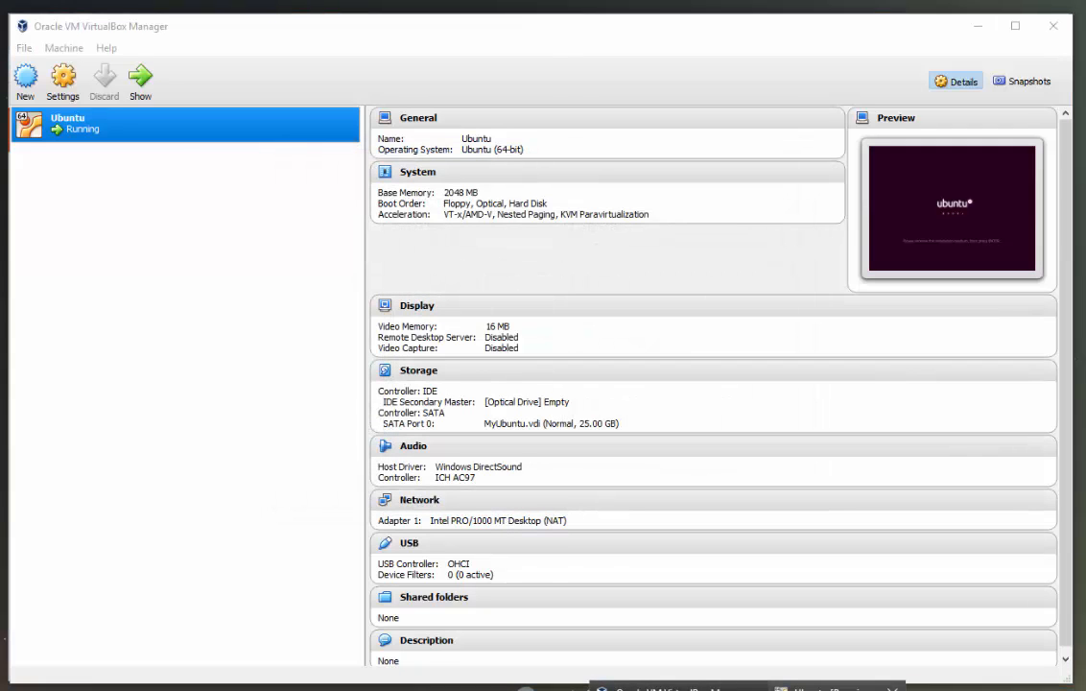
left_click(835, 688)
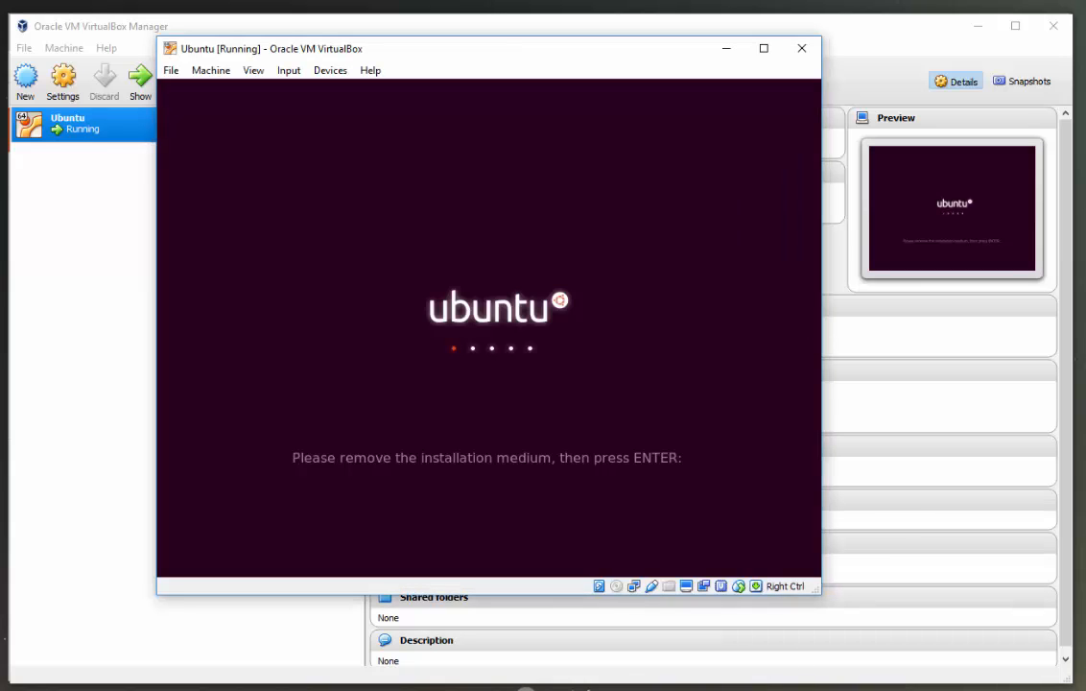
key("Return")
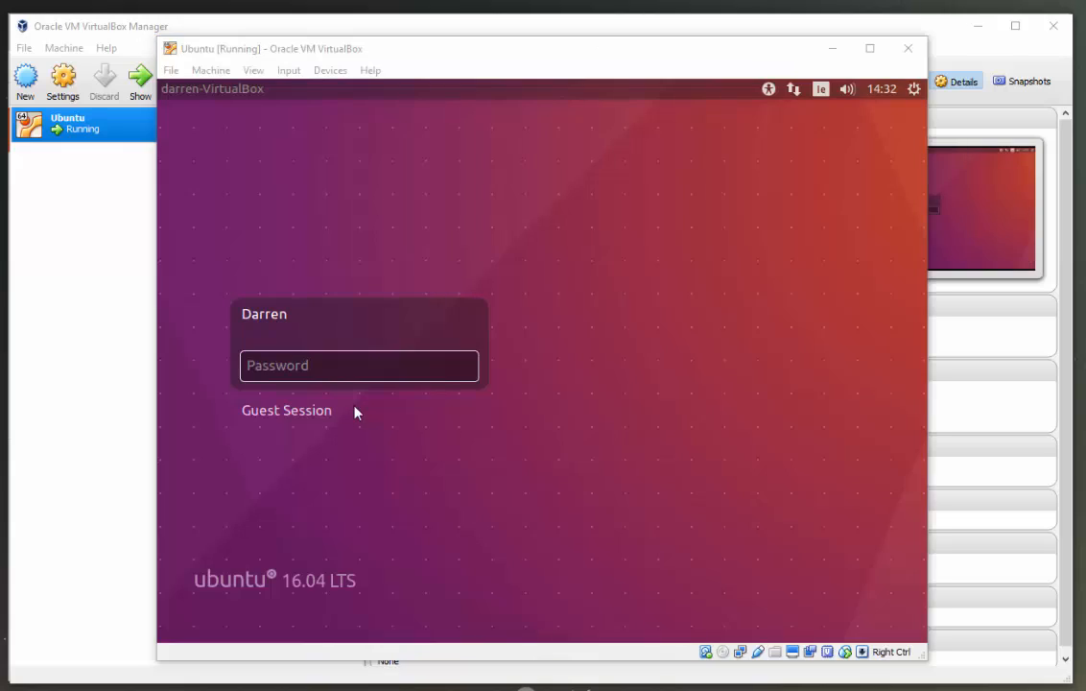
- Log in to the newly installed Ubuntu system by entering the account password
left_click(277, 365)
type("•••••••••")
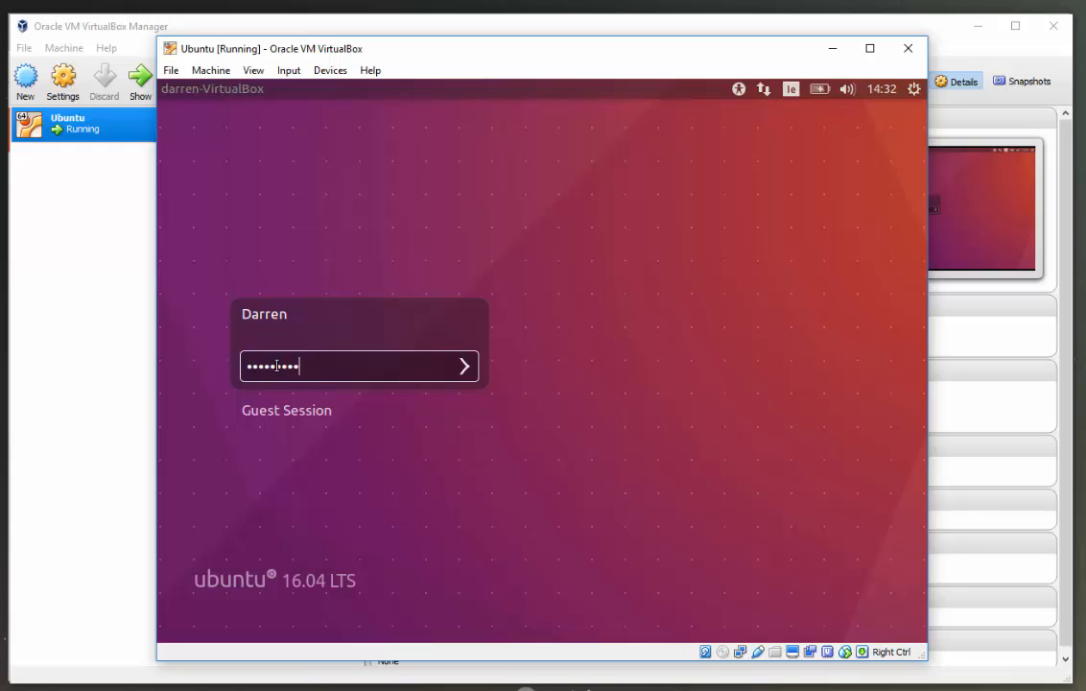
key("Return")
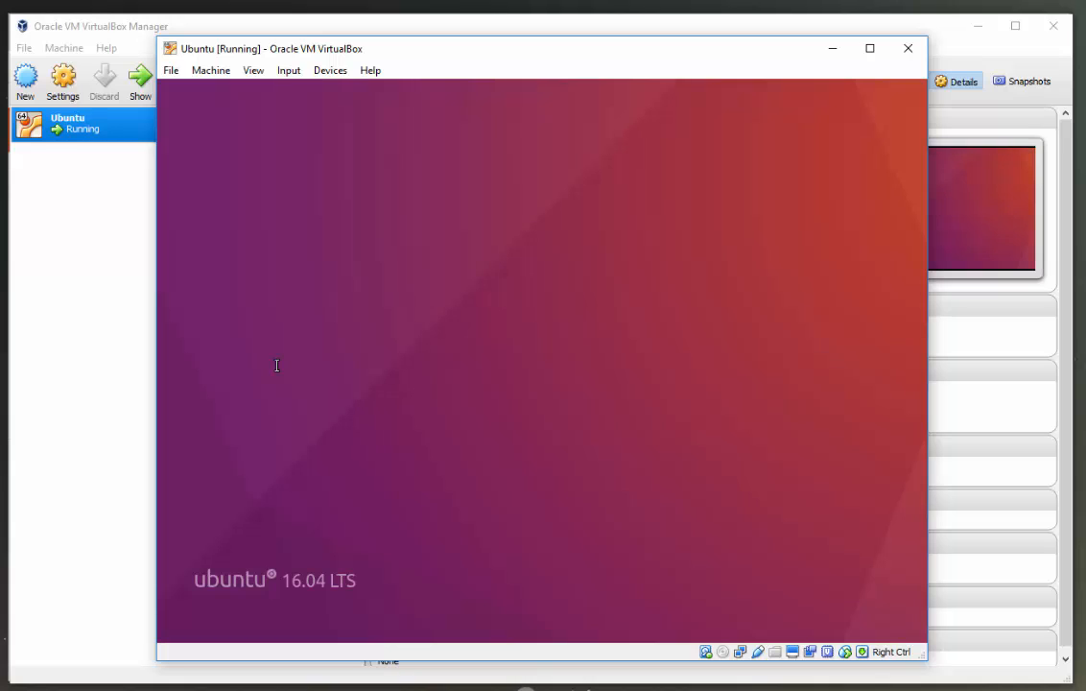